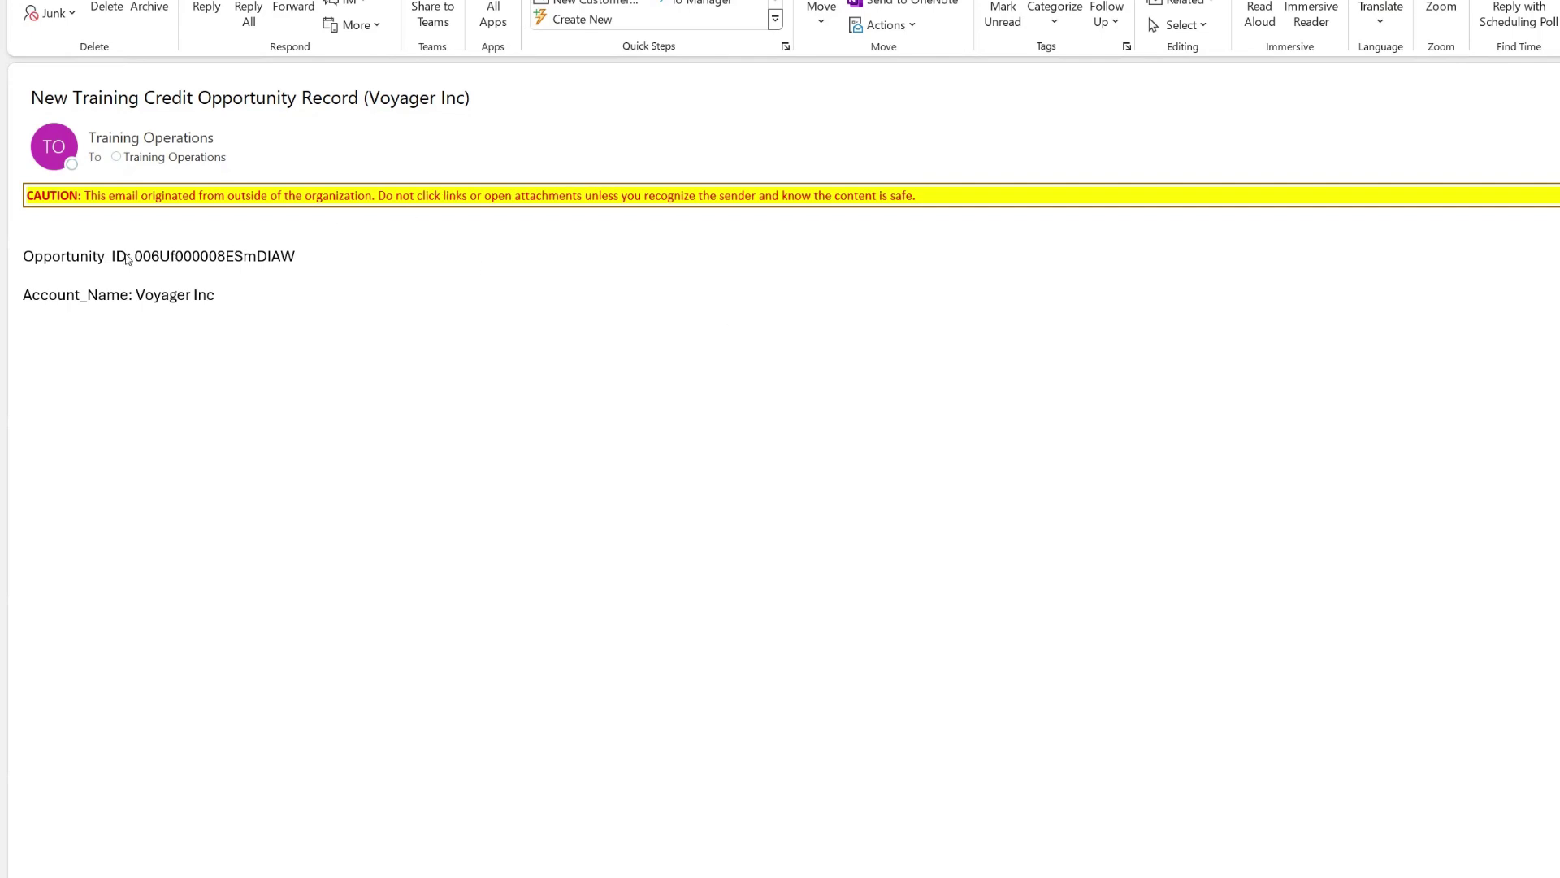
- Highlight the email's Opportunity_ID label and value, then switch to the Power Automate flow window
{"action": "left_click_drag", "start_coordinate": [132, 260], "coordinate": [98, 270]}
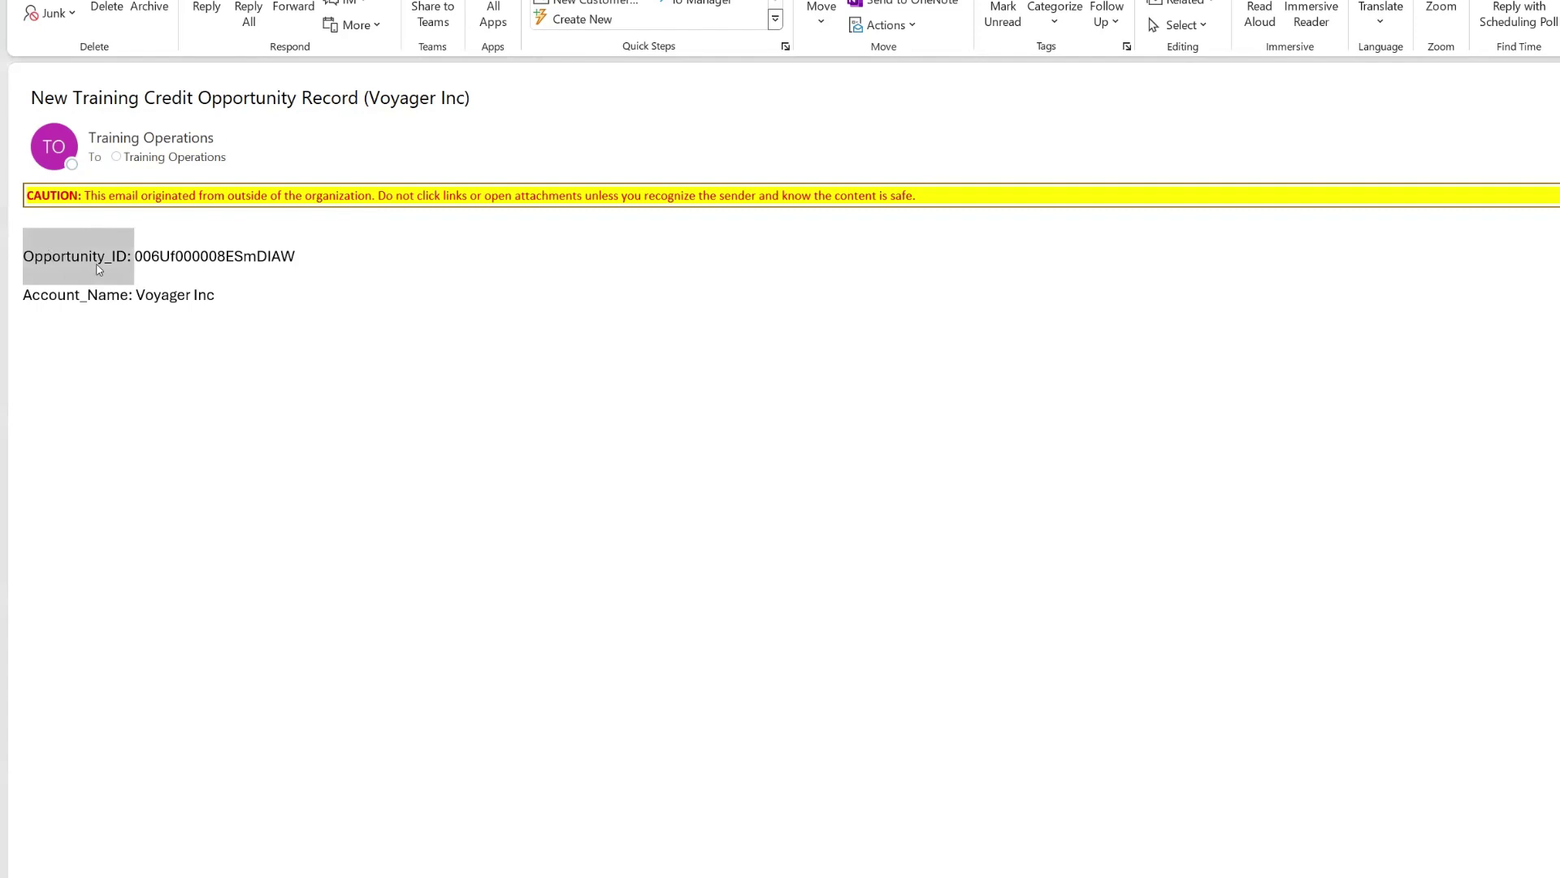
{"action": "double_click", "coordinate": [186, 254]}
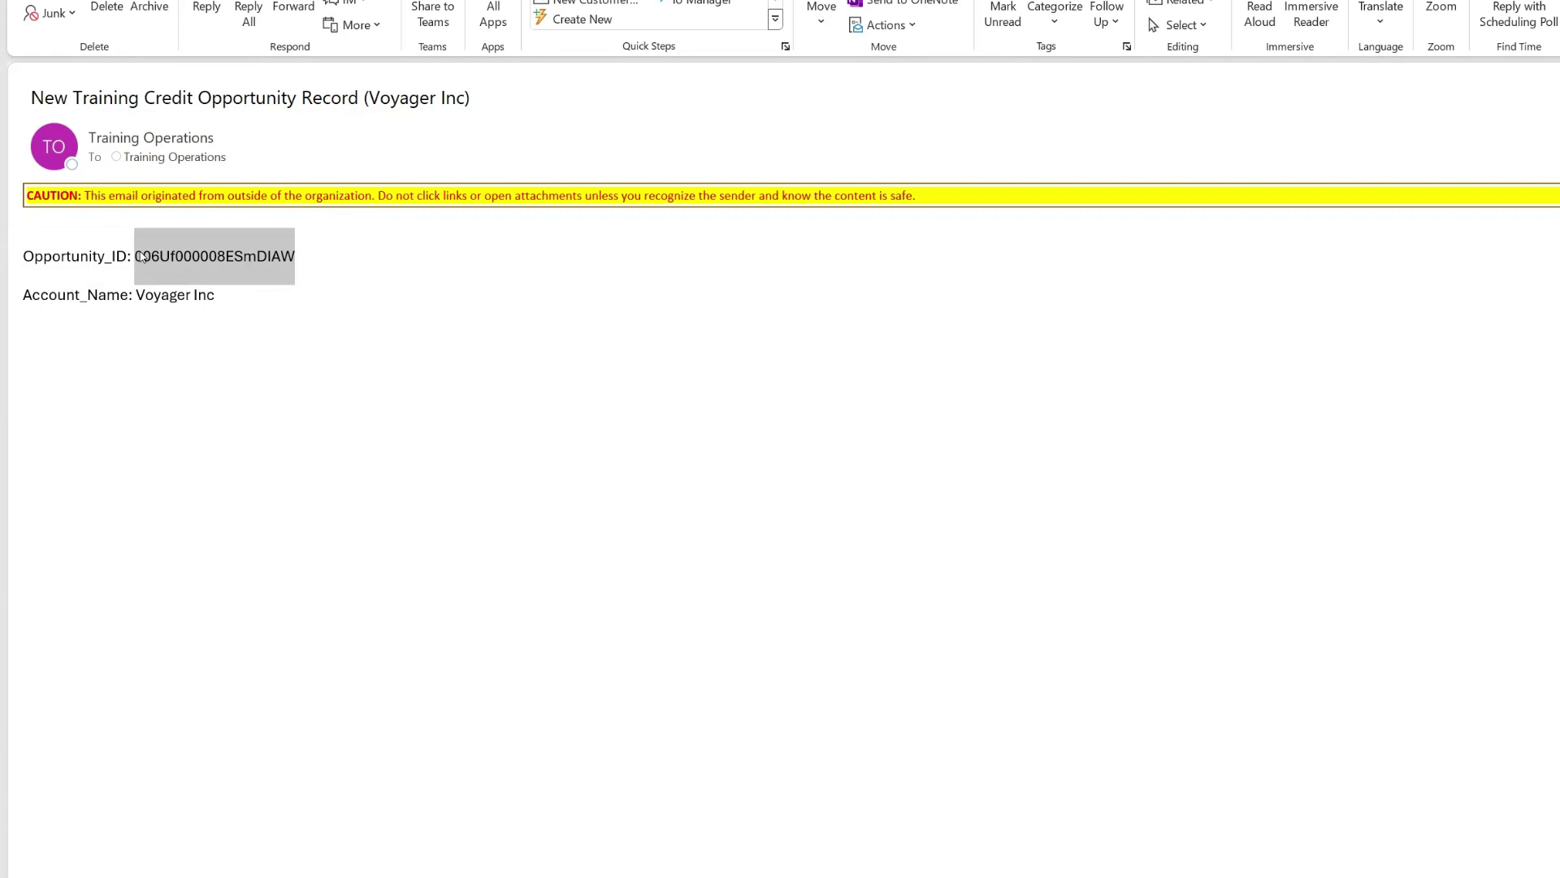
{"action": "left_click_drag", "start_coordinate": [131, 253], "coordinate": [35, 267]}
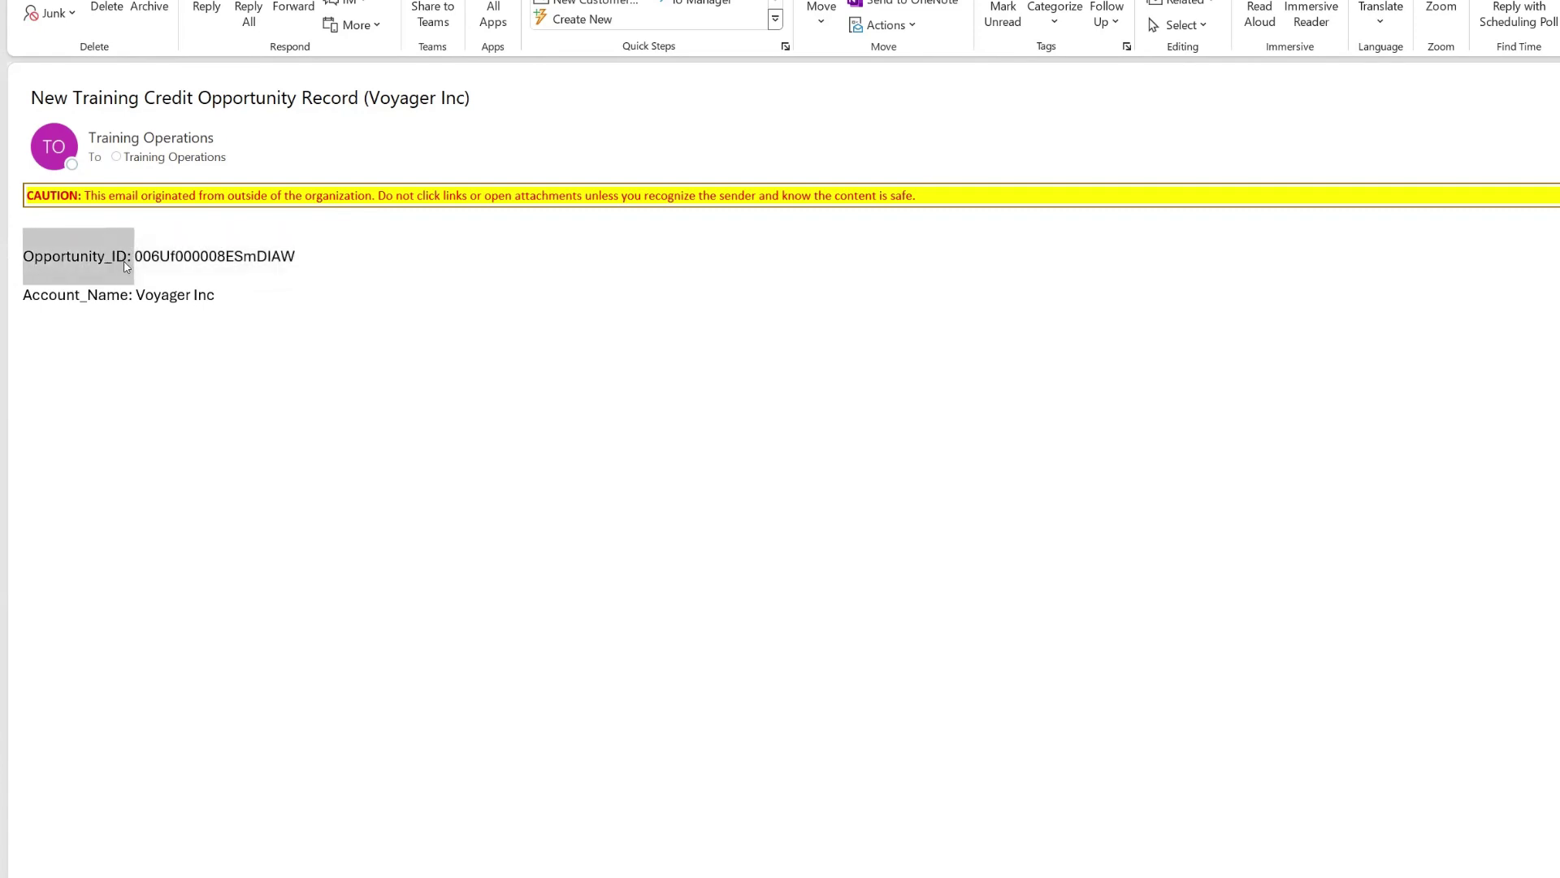
{"action": "double_click", "coordinate": [268, 257]}
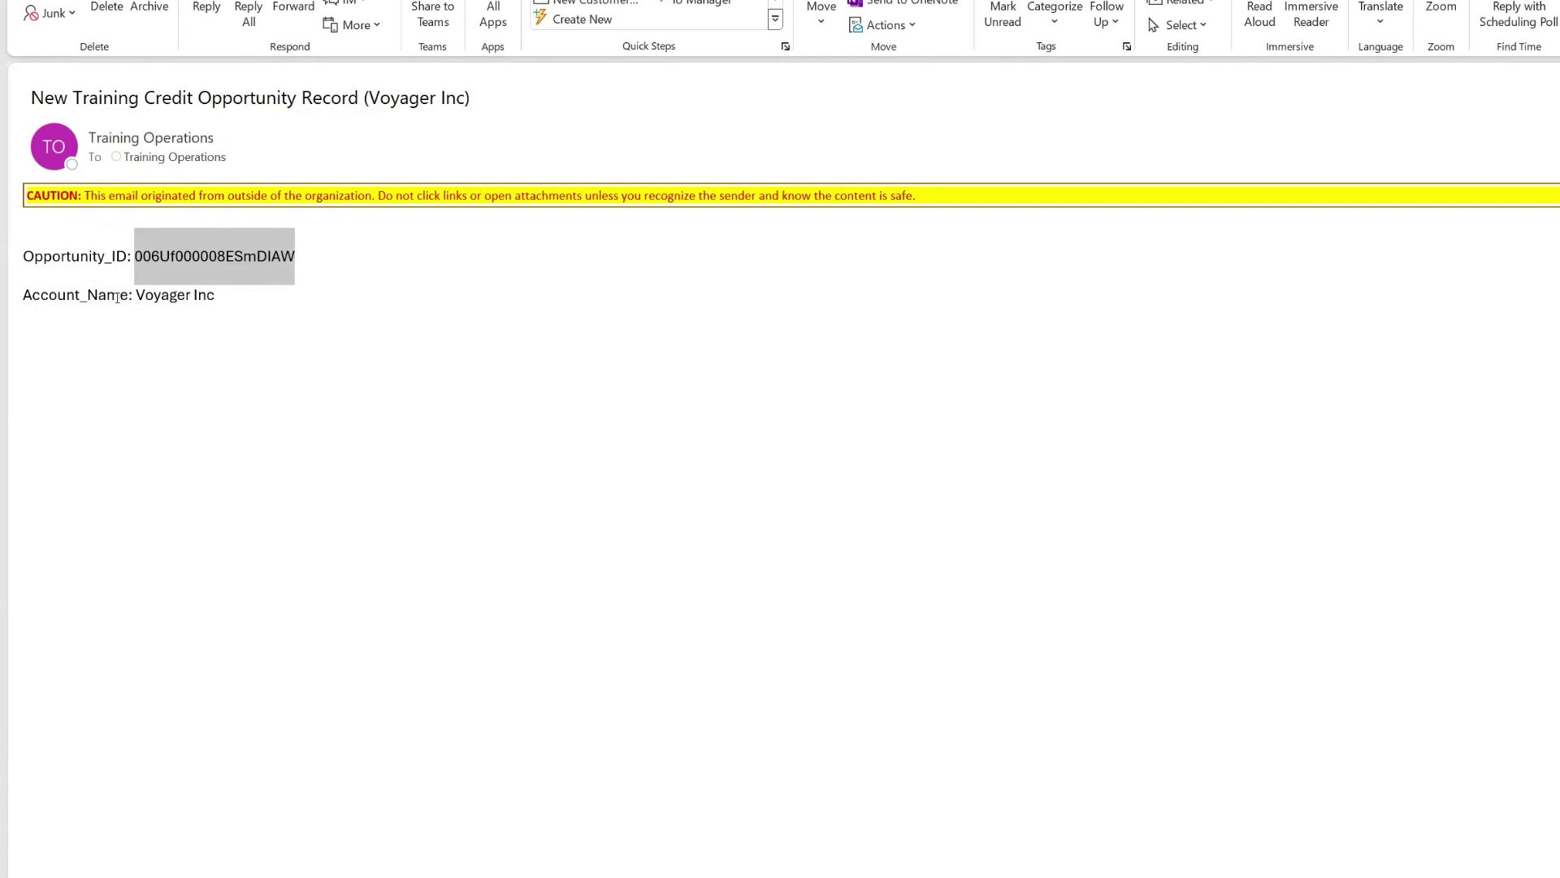
{"action": "left_click", "coordinate": [219, 297]}
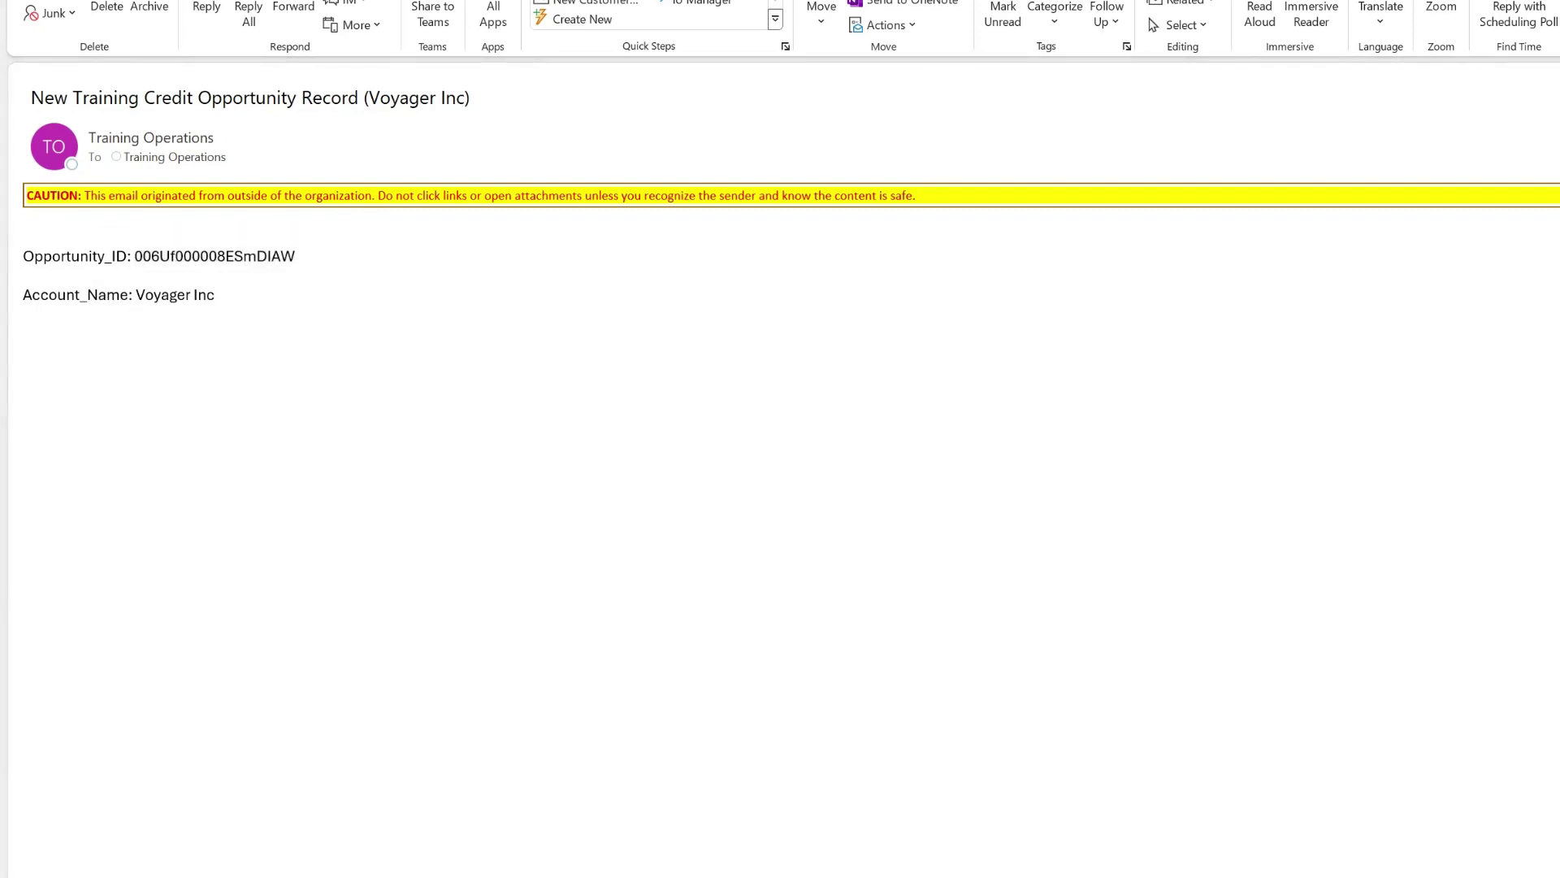
{"action": "key", "text": "alt+Tab"}
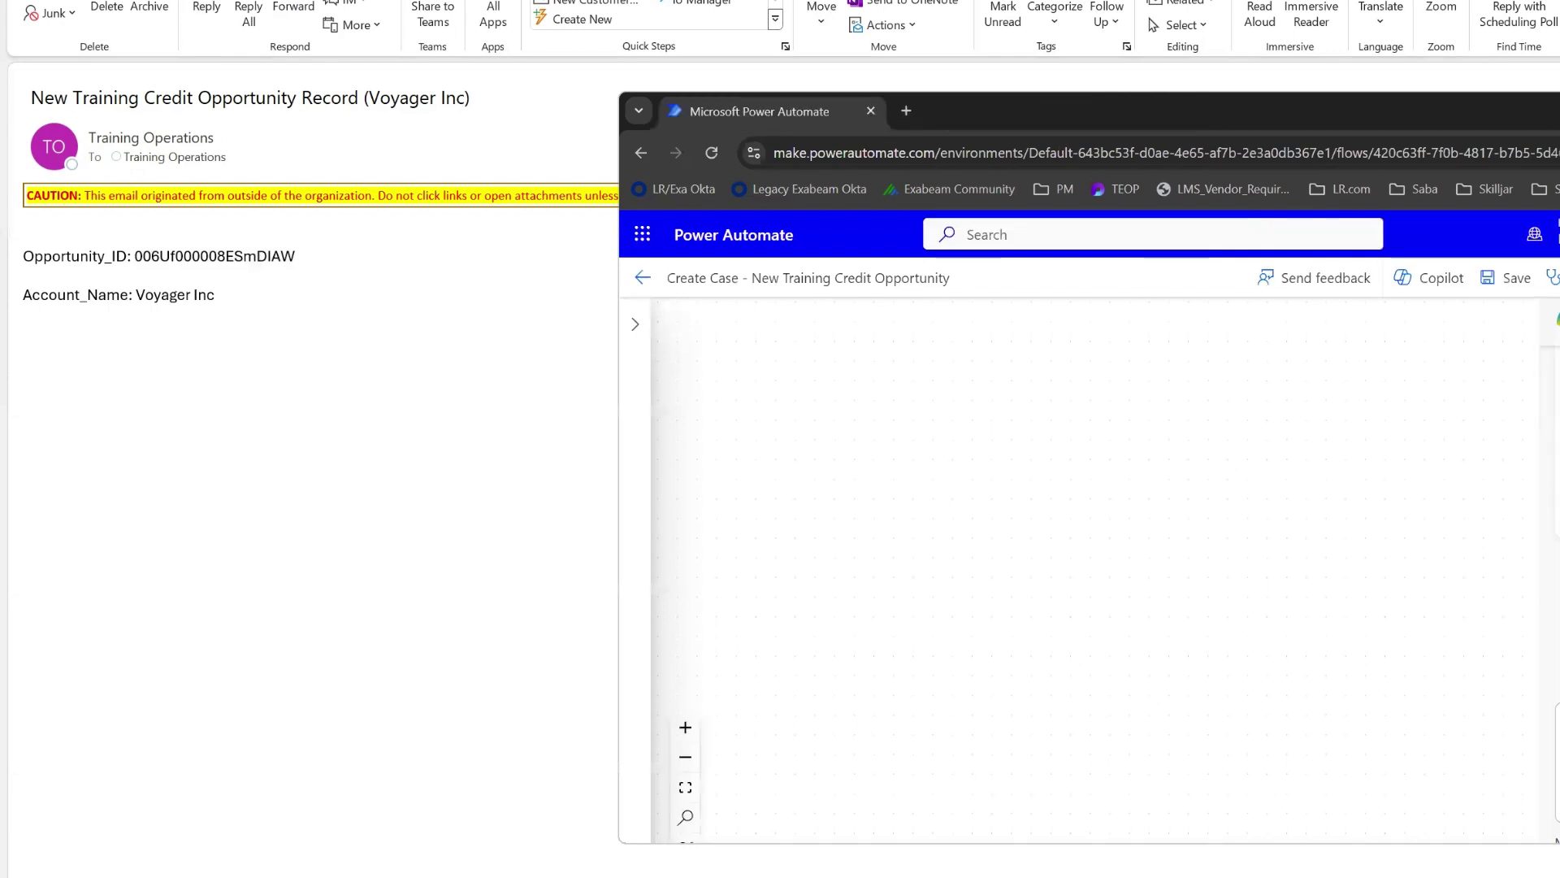
- View the flow full screen and inspect the email trigger and Html to text - Email Body settings
{"action": "key", "text": "F11"}
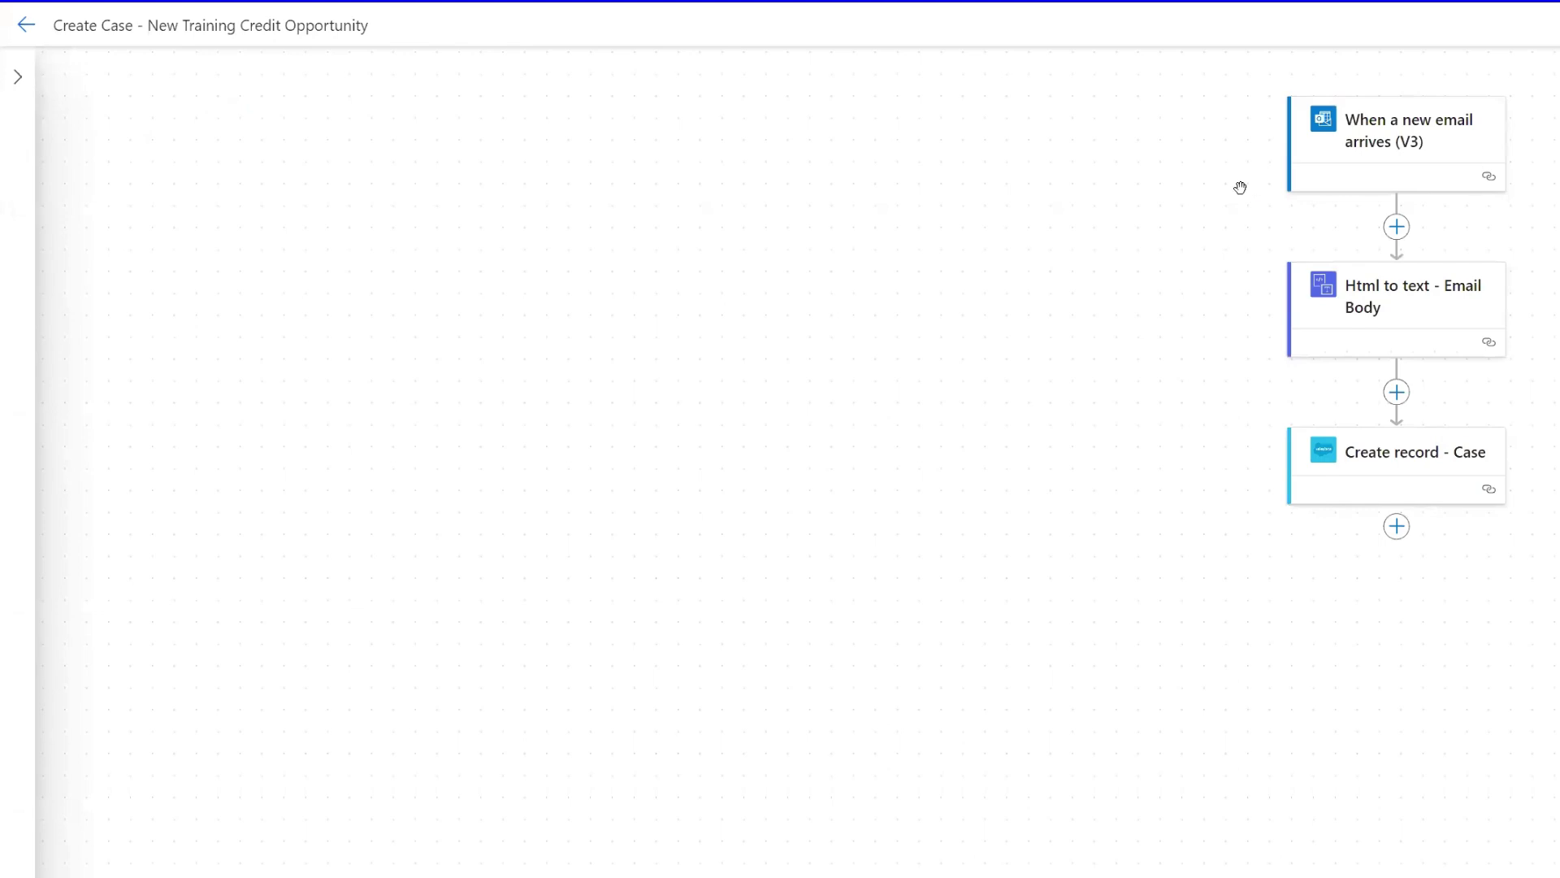
{"action": "left_click", "coordinate": [1409, 144]}
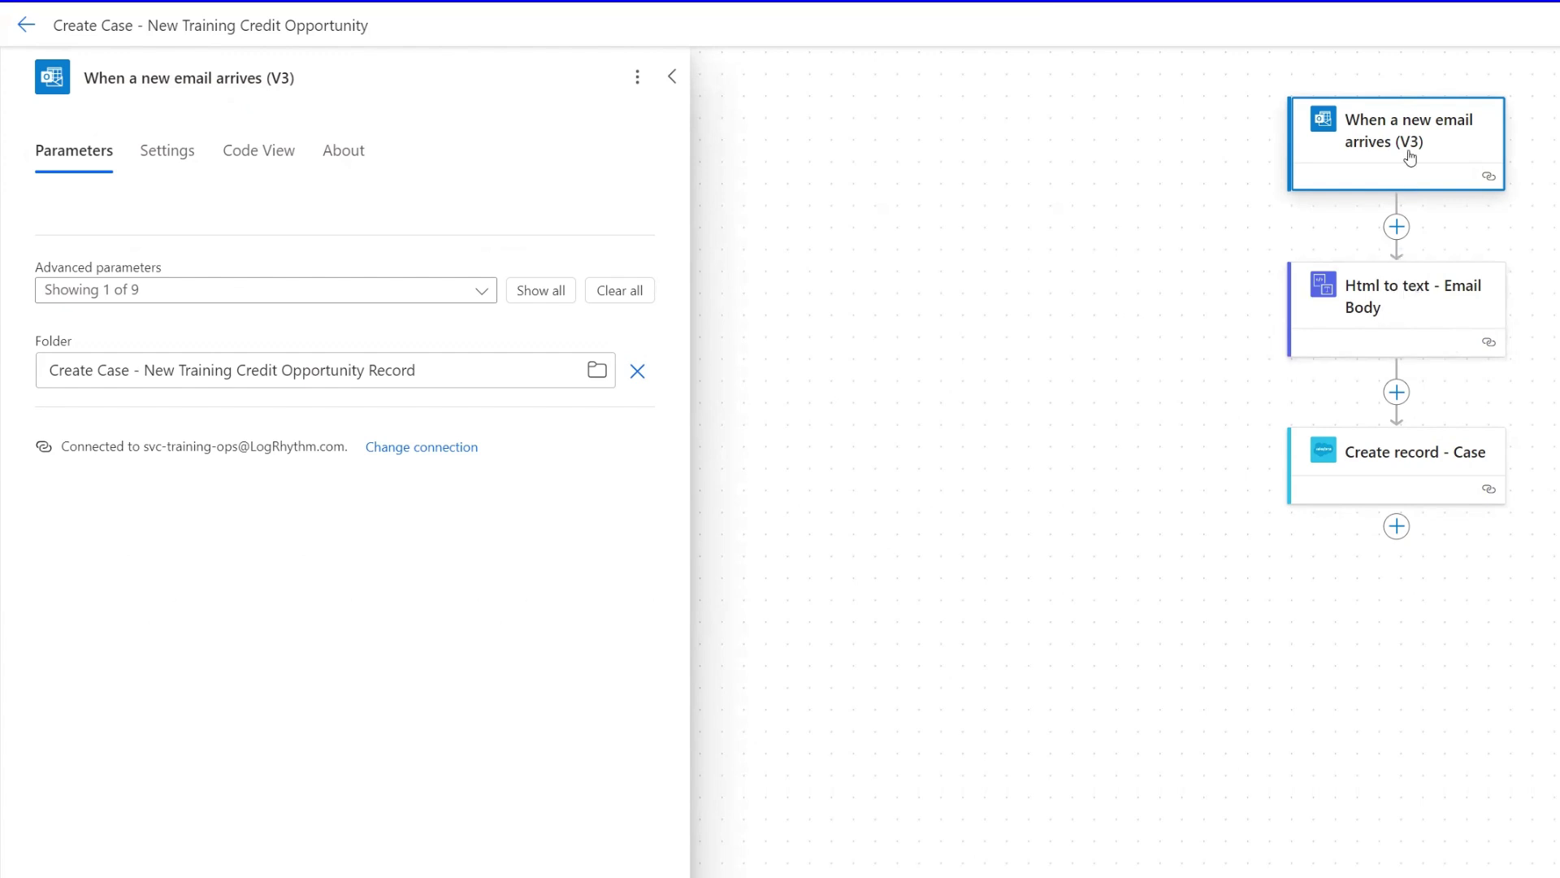
{"action": "left_click", "coordinate": [1391, 303]}
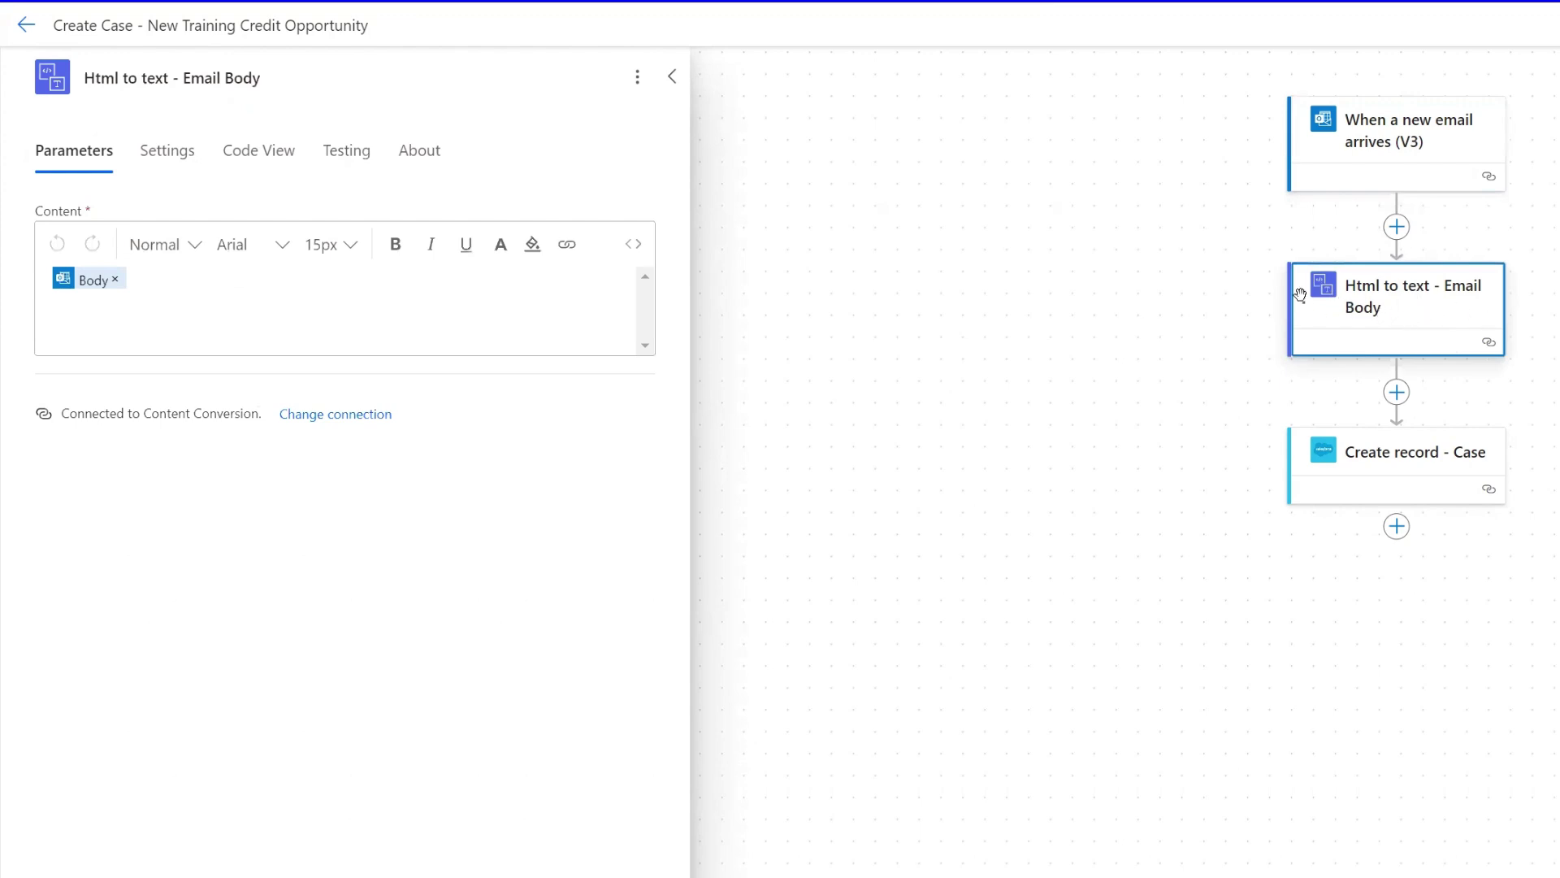
- Leave a single email Body token in Html to text's Content and add an action after it
{"action": "left_click", "coordinate": [162, 282]}
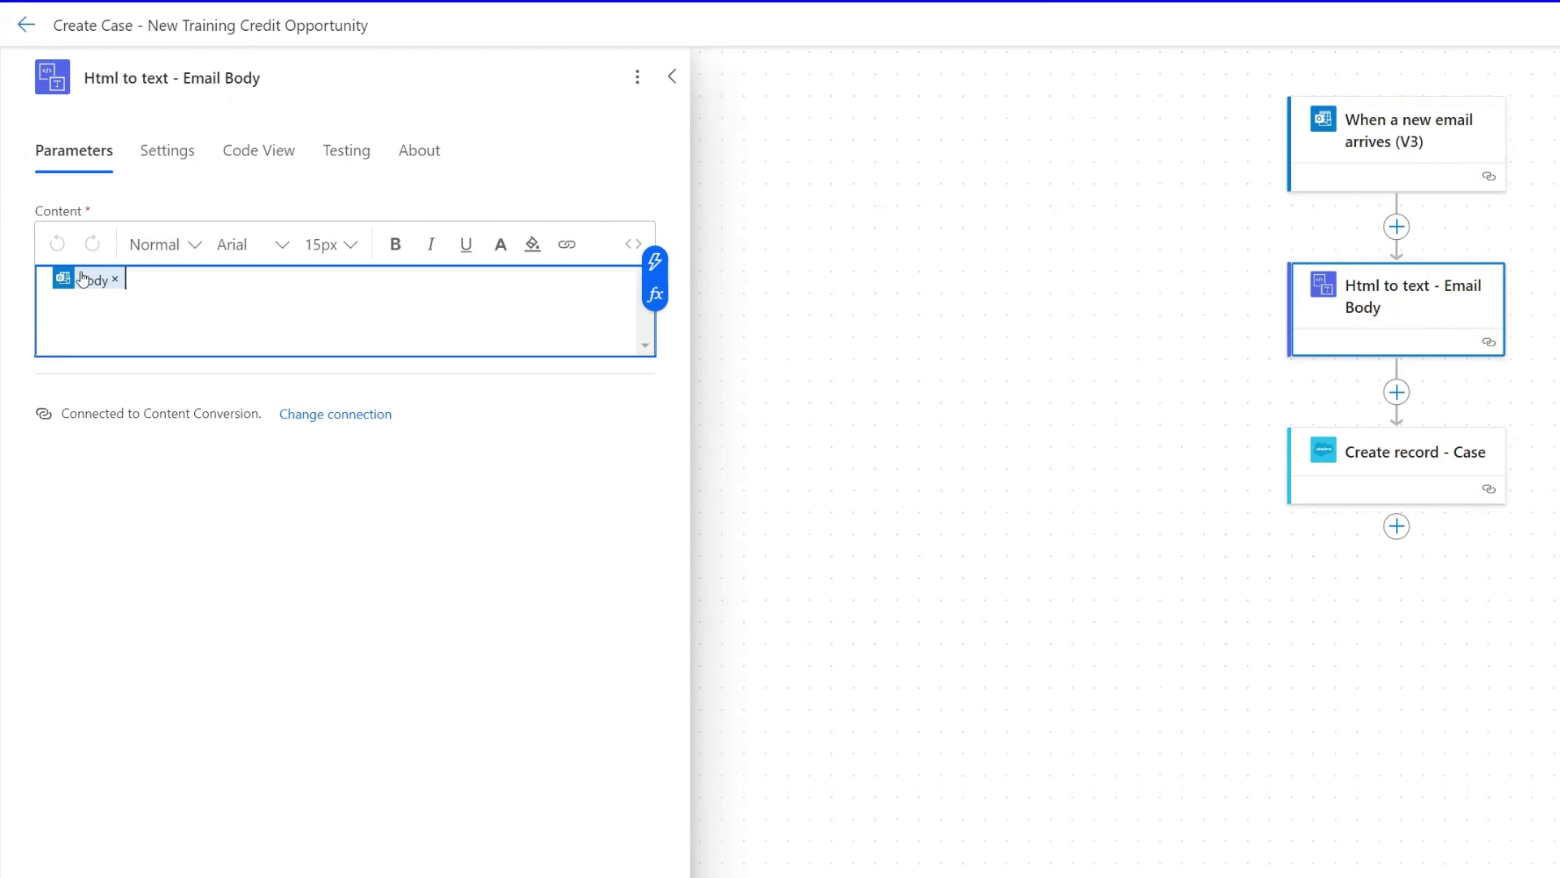
{"action": "left_click", "coordinate": [656, 260]}
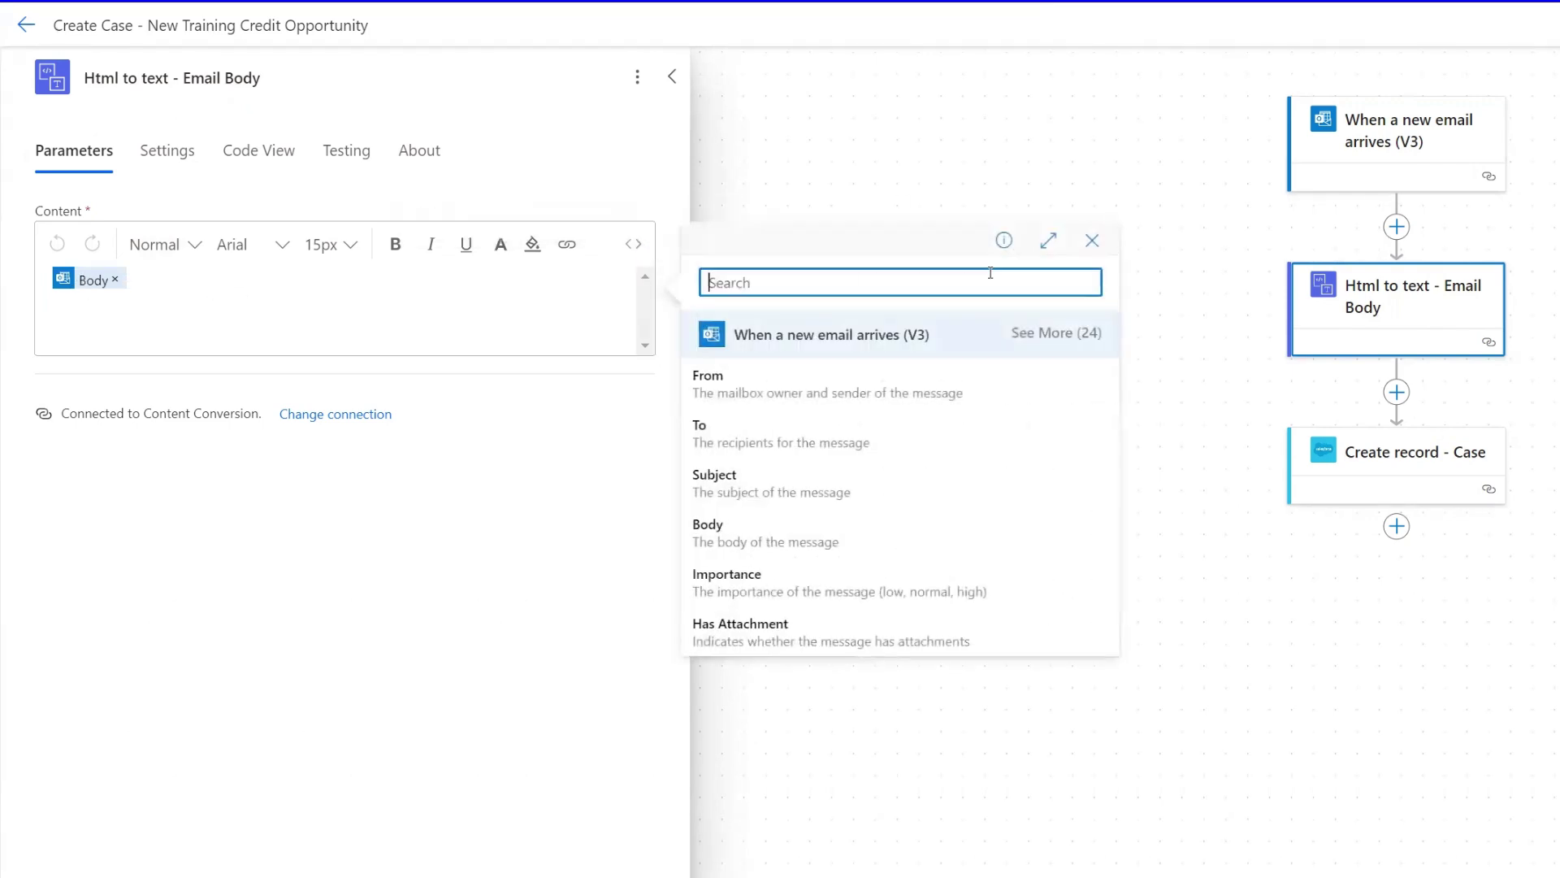
{"action": "left_click", "coordinate": [749, 533]}
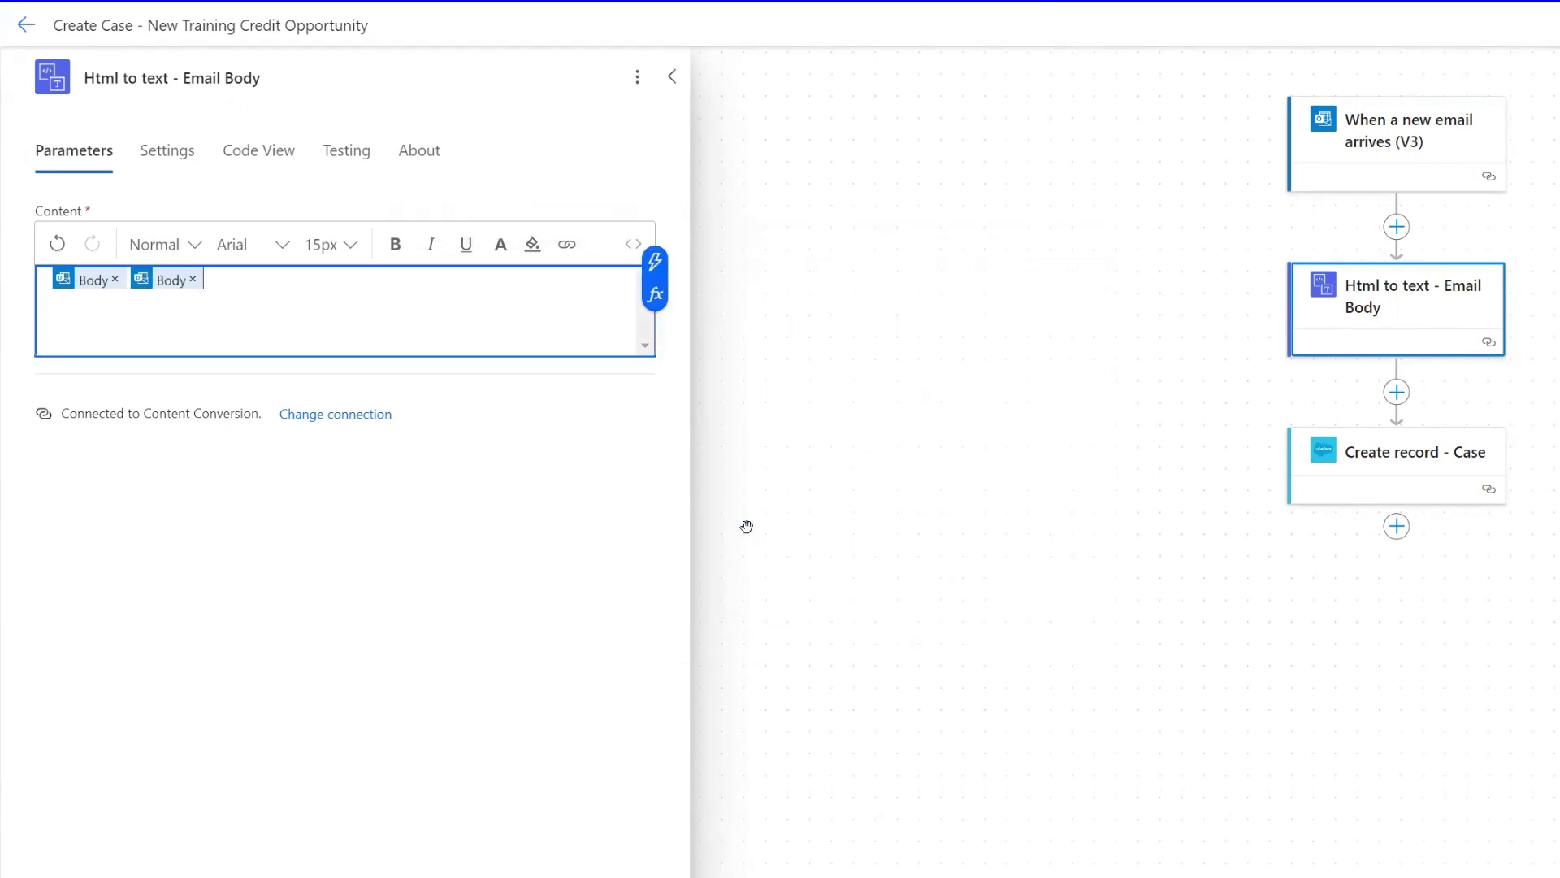
{"action": "left_click", "coordinate": [193, 280]}
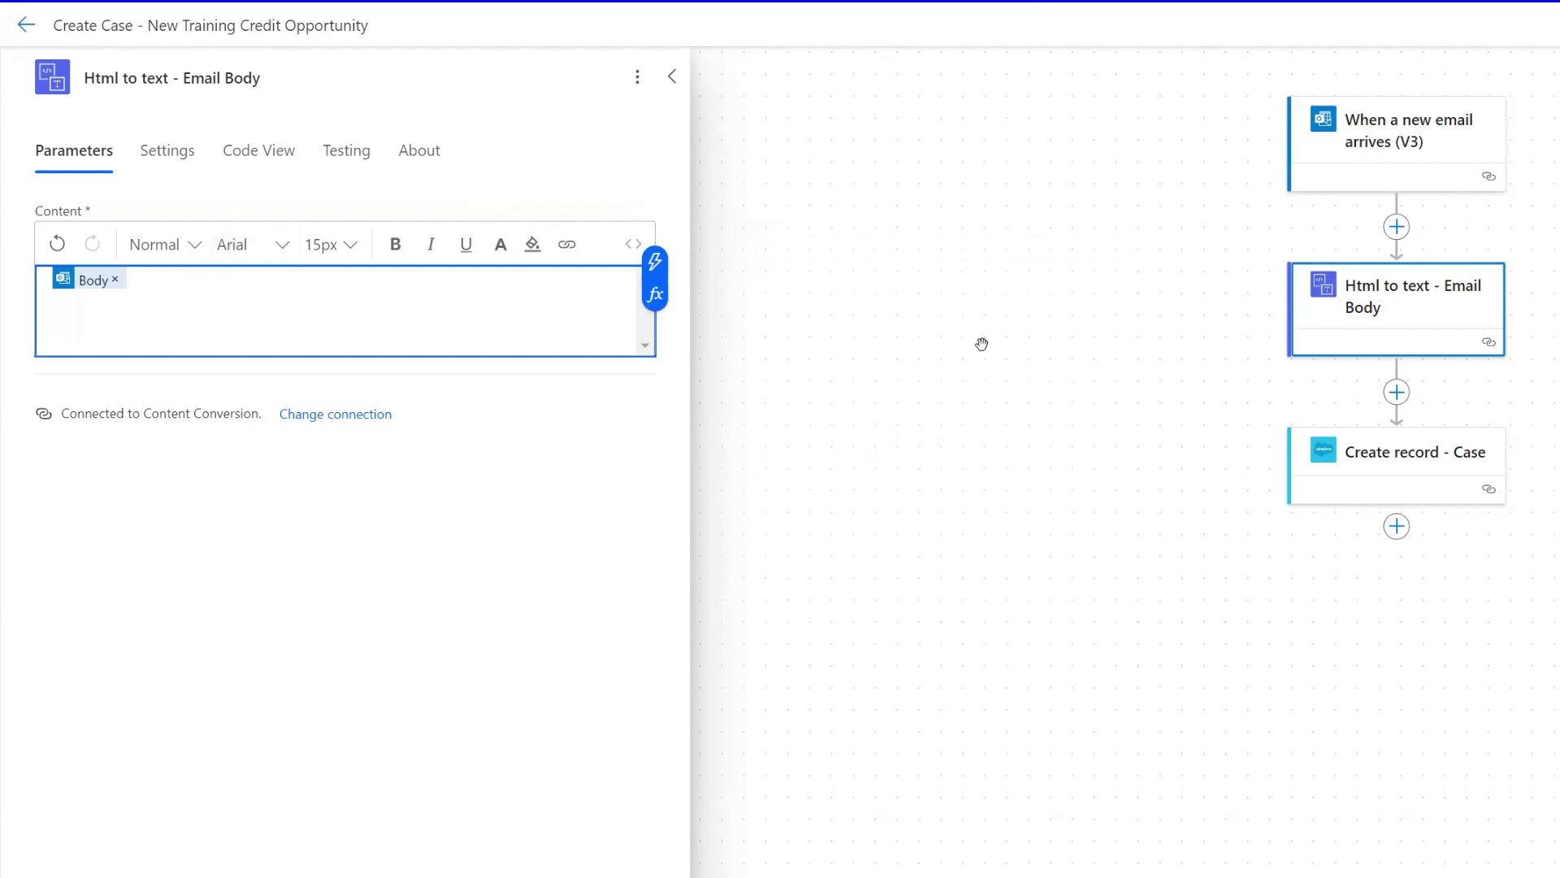
{"action": "left_click", "coordinate": [1397, 393]}
{"action": "left_click", "coordinate": [1442, 375]}
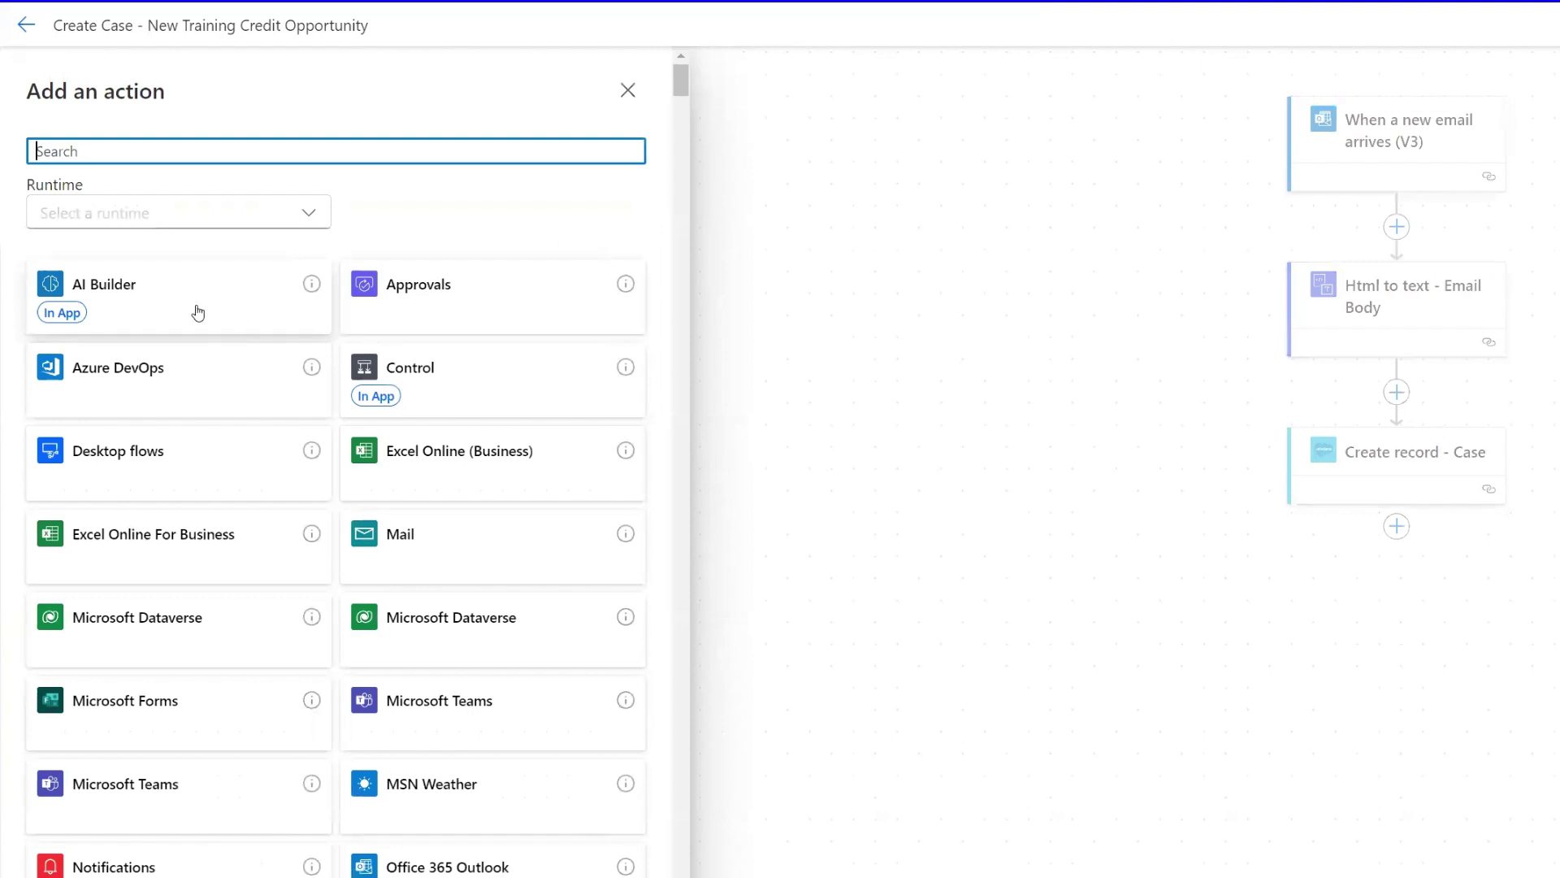
- Add the AI Builder action 'Create text with GPT using a prompt' and show its prompt list
{"action": "left_click", "coordinate": [140, 311]}
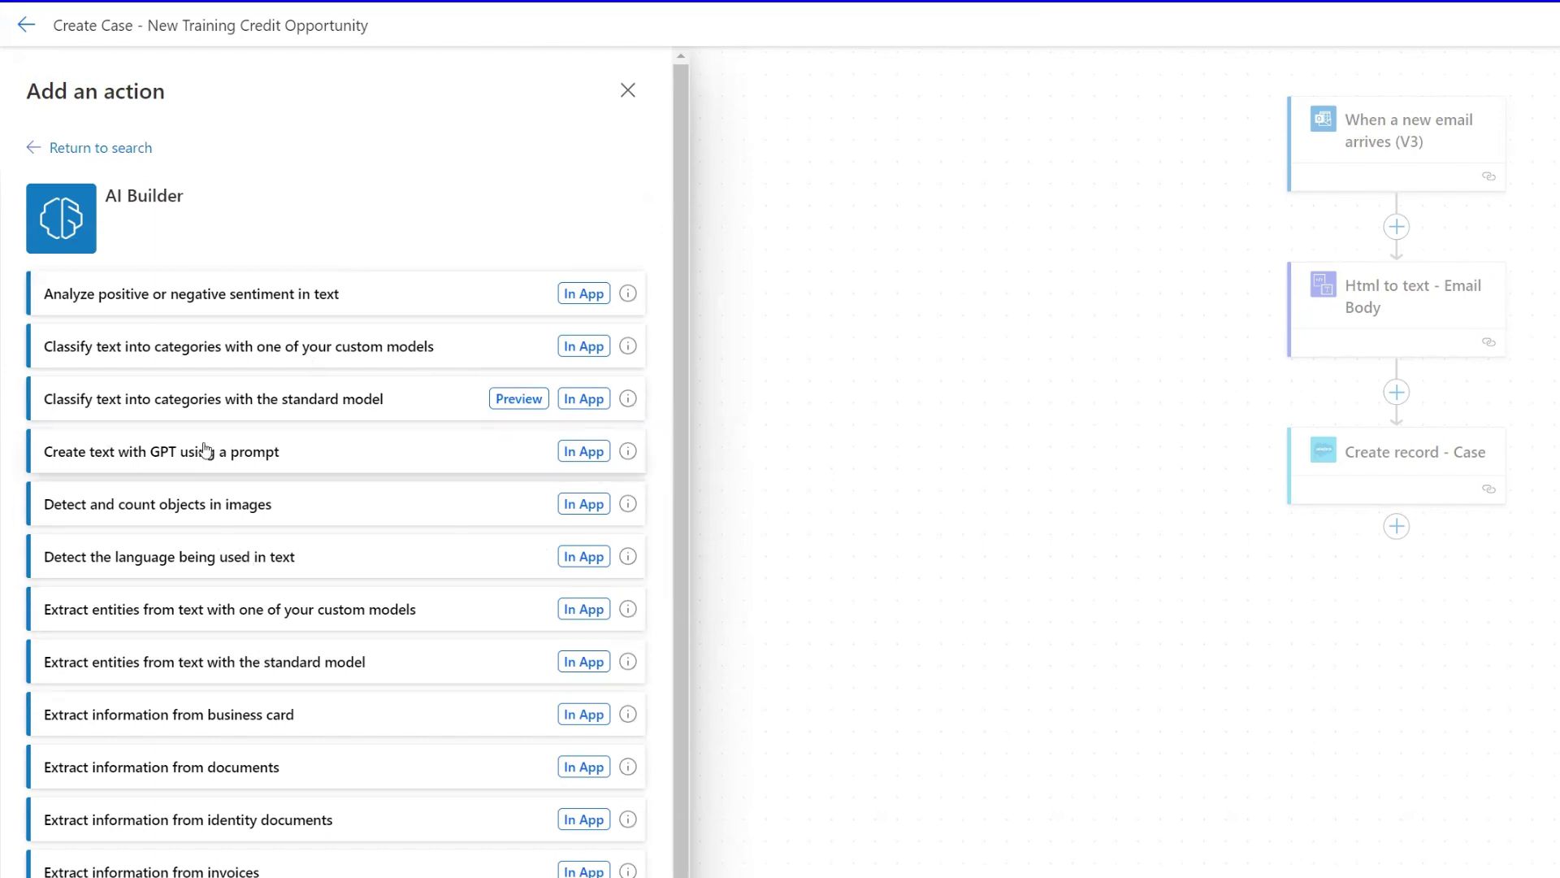
{"action": "left_click", "coordinate": [325, 464]}
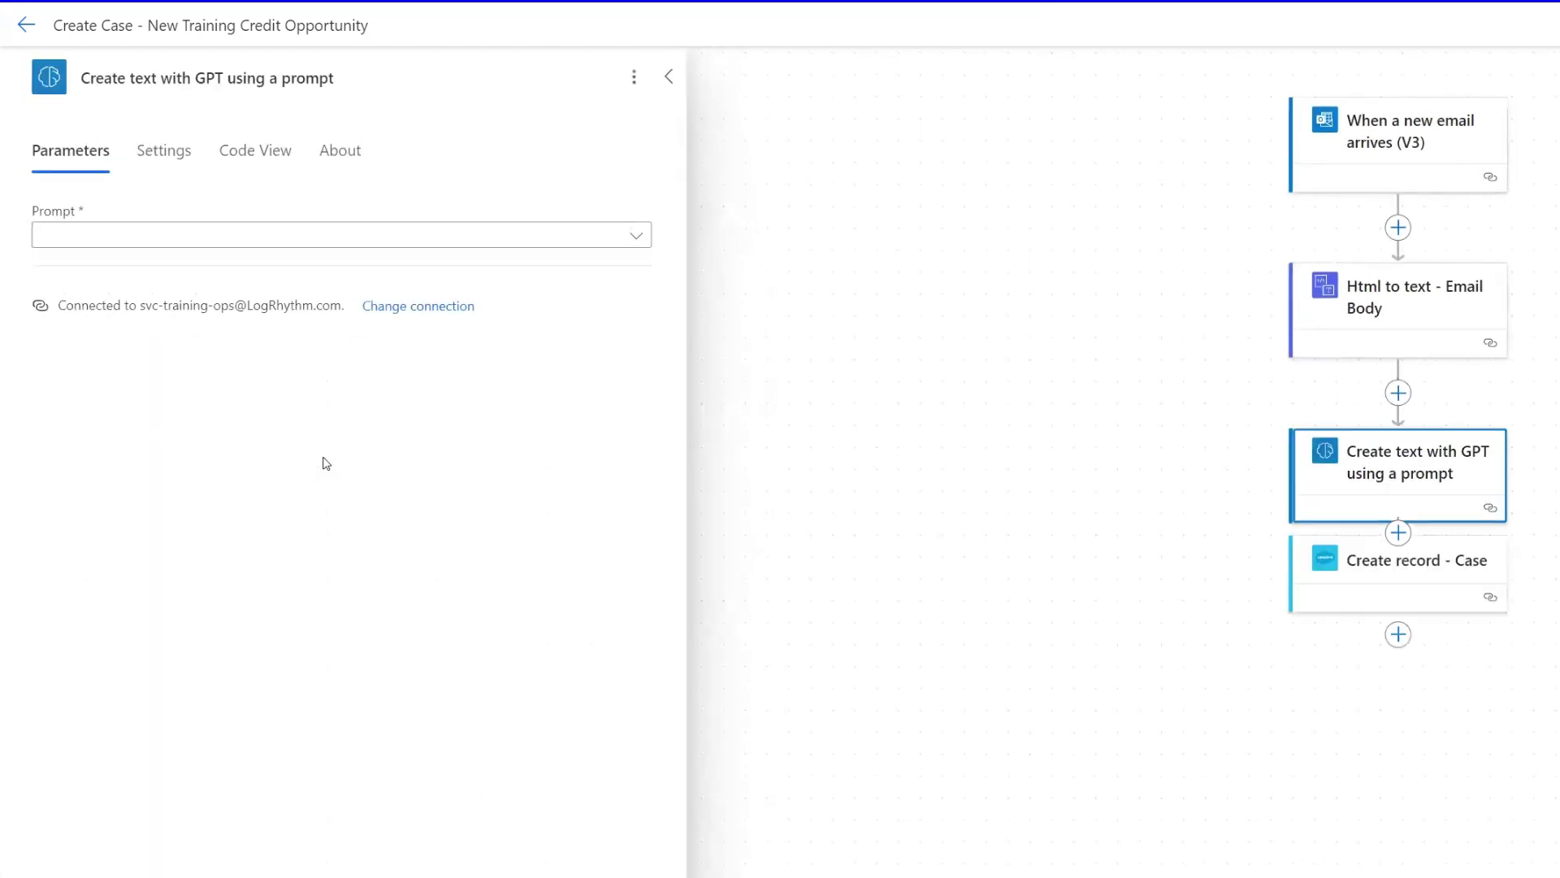
{"action": "left_click", "coordinate": [252, 235]}
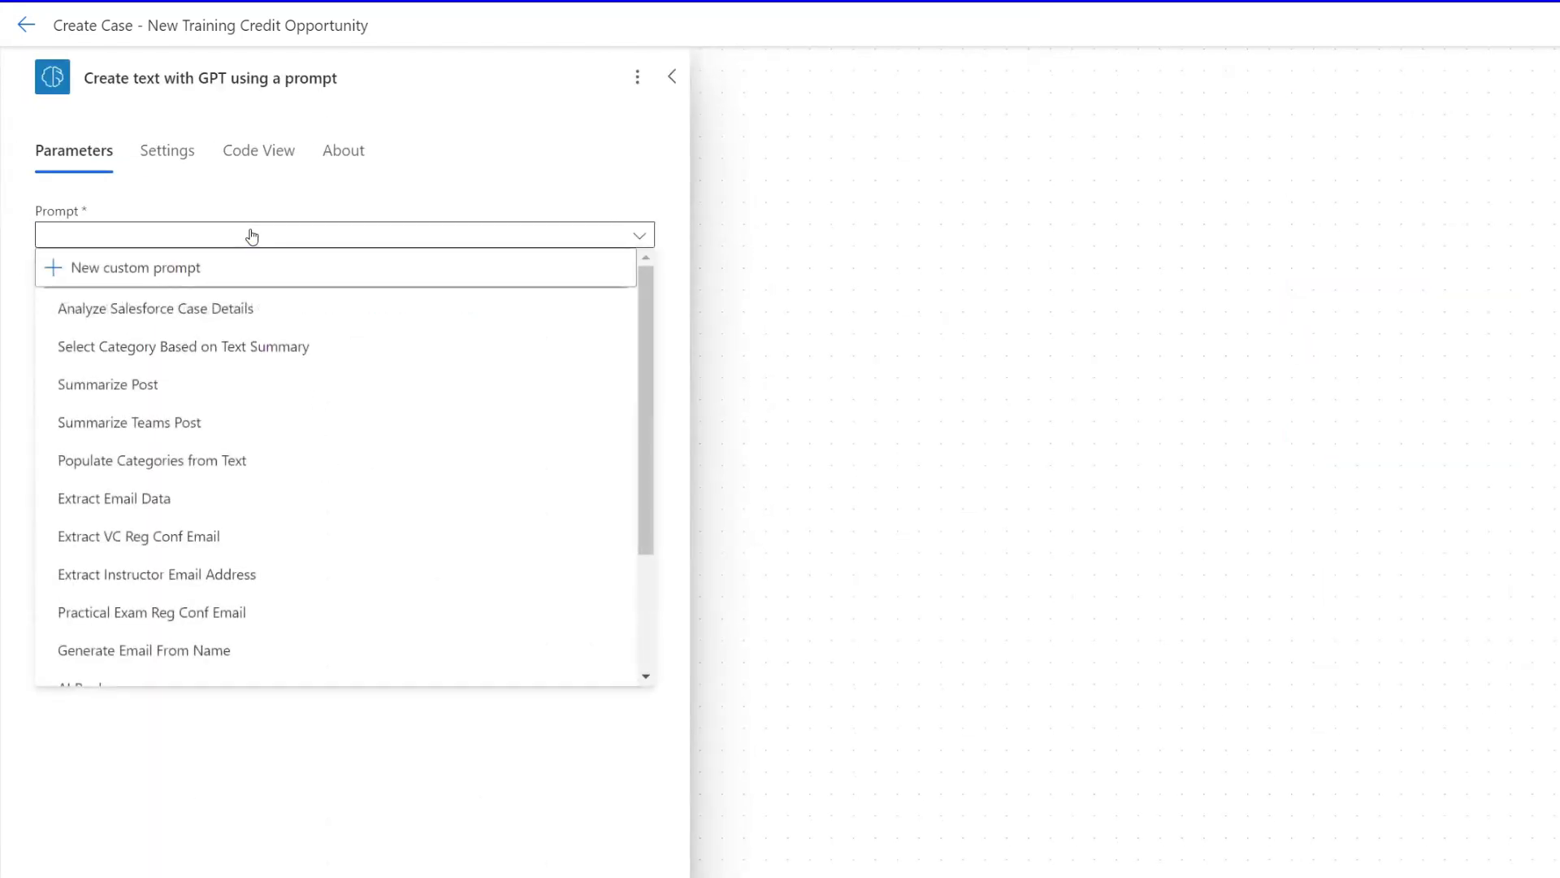
- Start a new custom prompt named 'Create JSON Output from Email Body'
{"action": "left_click", "coordinate": [121, 270]}
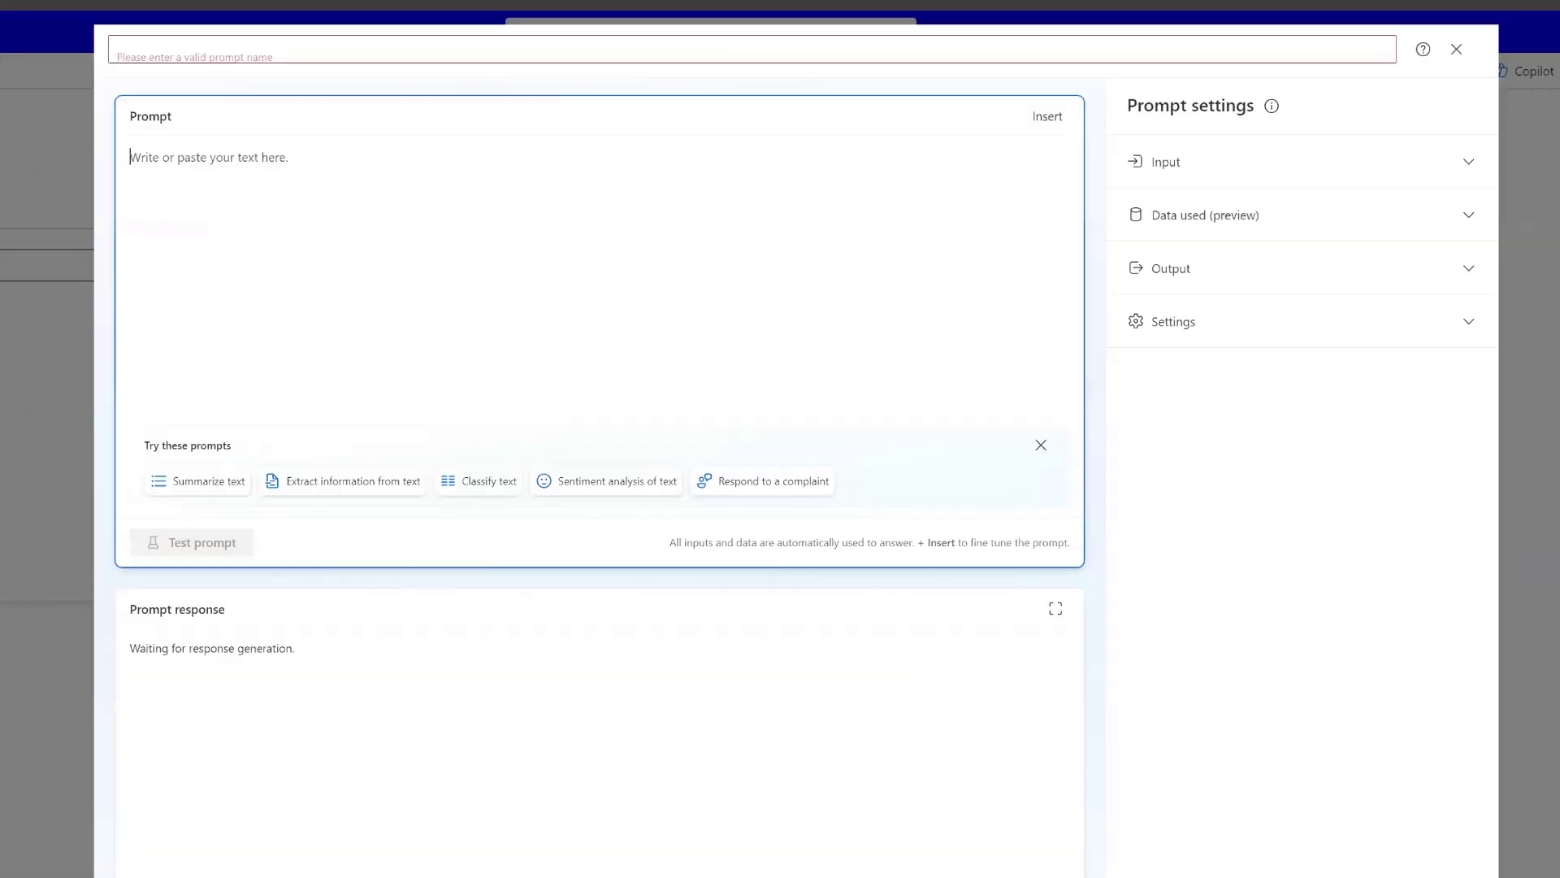
{"action": "left_click", "coordinate": [203, 46]}
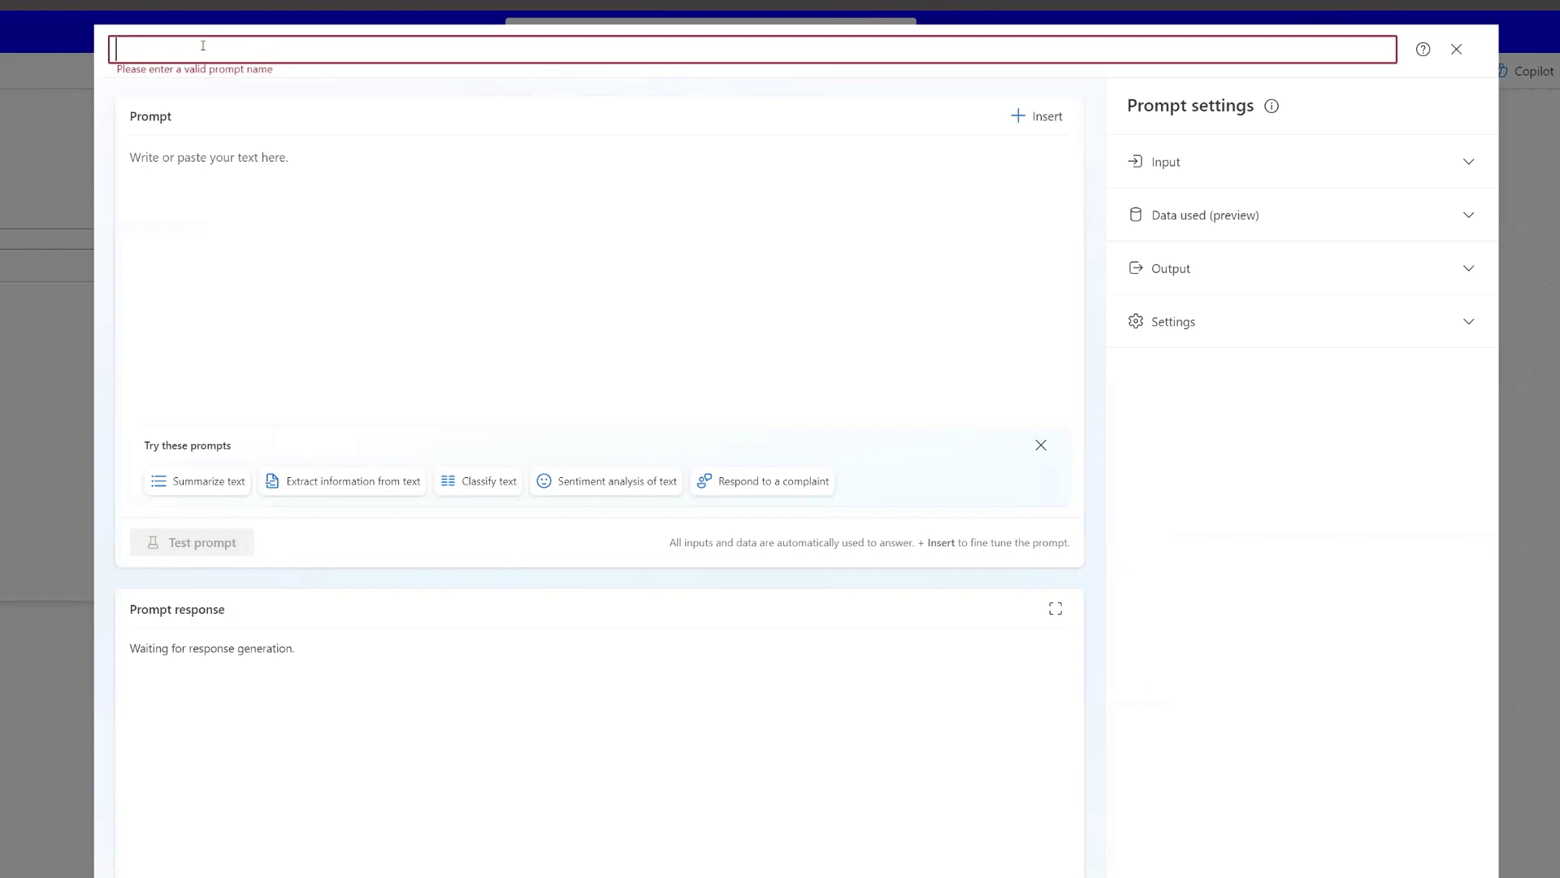
{"action": "type", "text": "Create JSON Output f"}
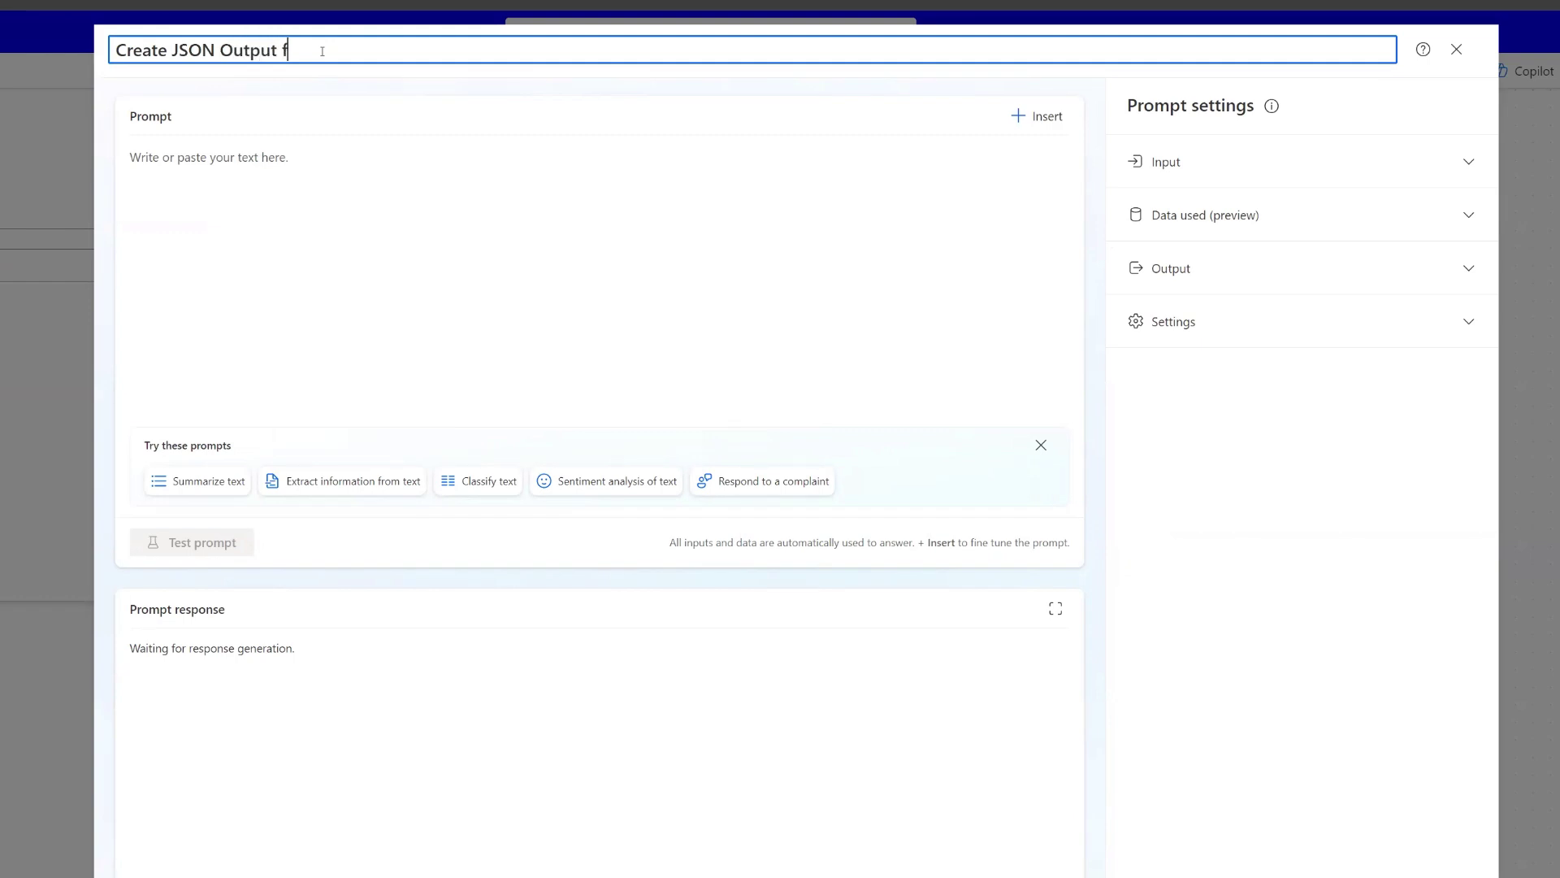
{"action": "type", "text": "rom Email Body"}
{"action": "left_click", "coordinate": [261, 156]}
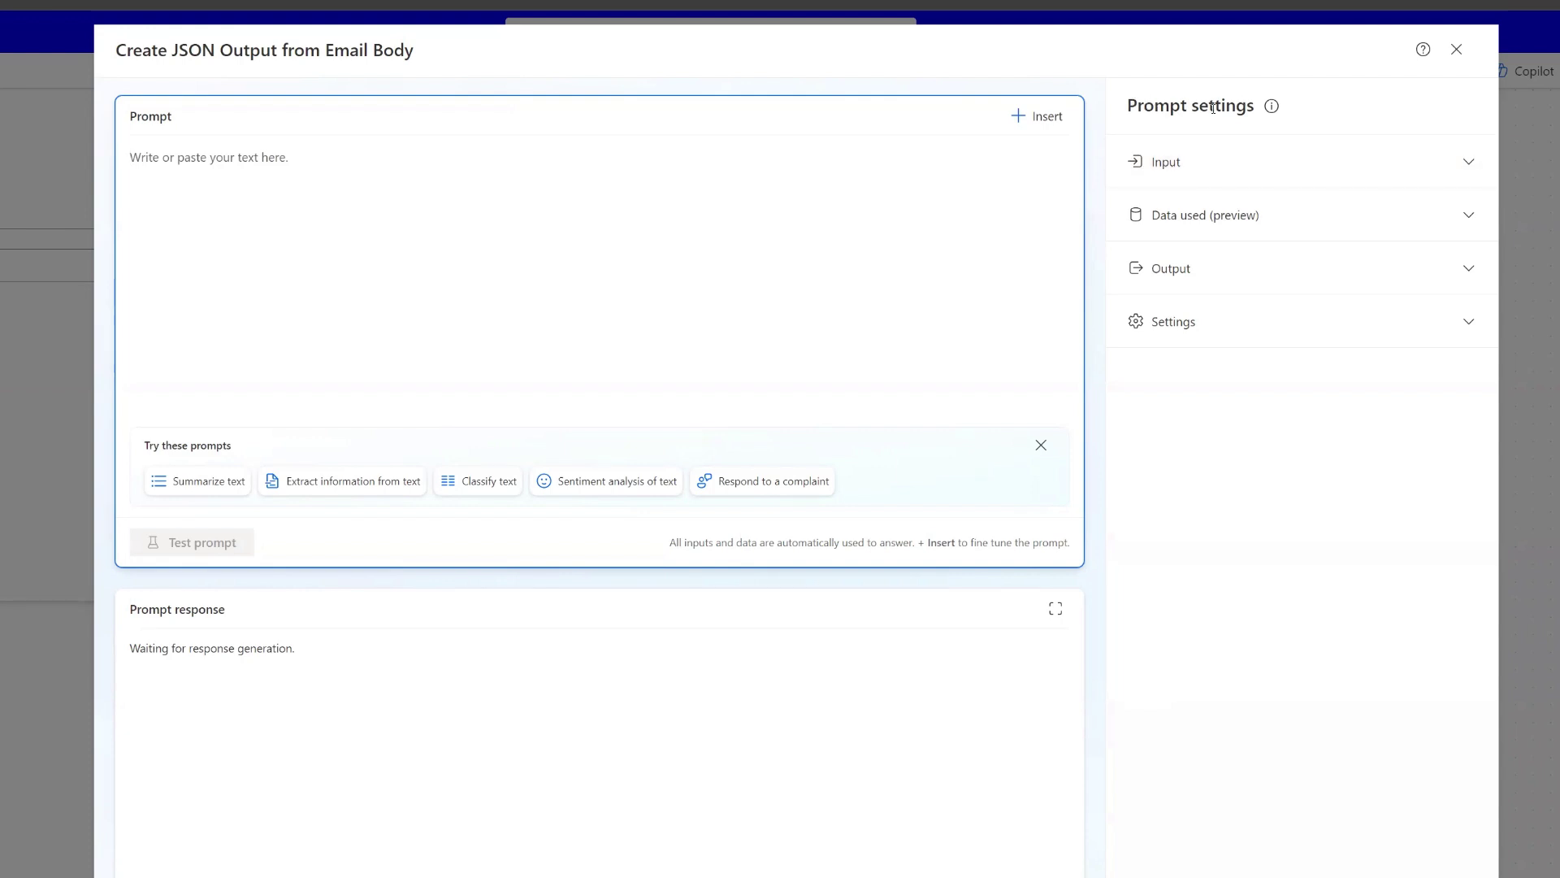
- Add a prompt input parameter named Text
{"action": "left_click", "coordinate": [1256, 166]}
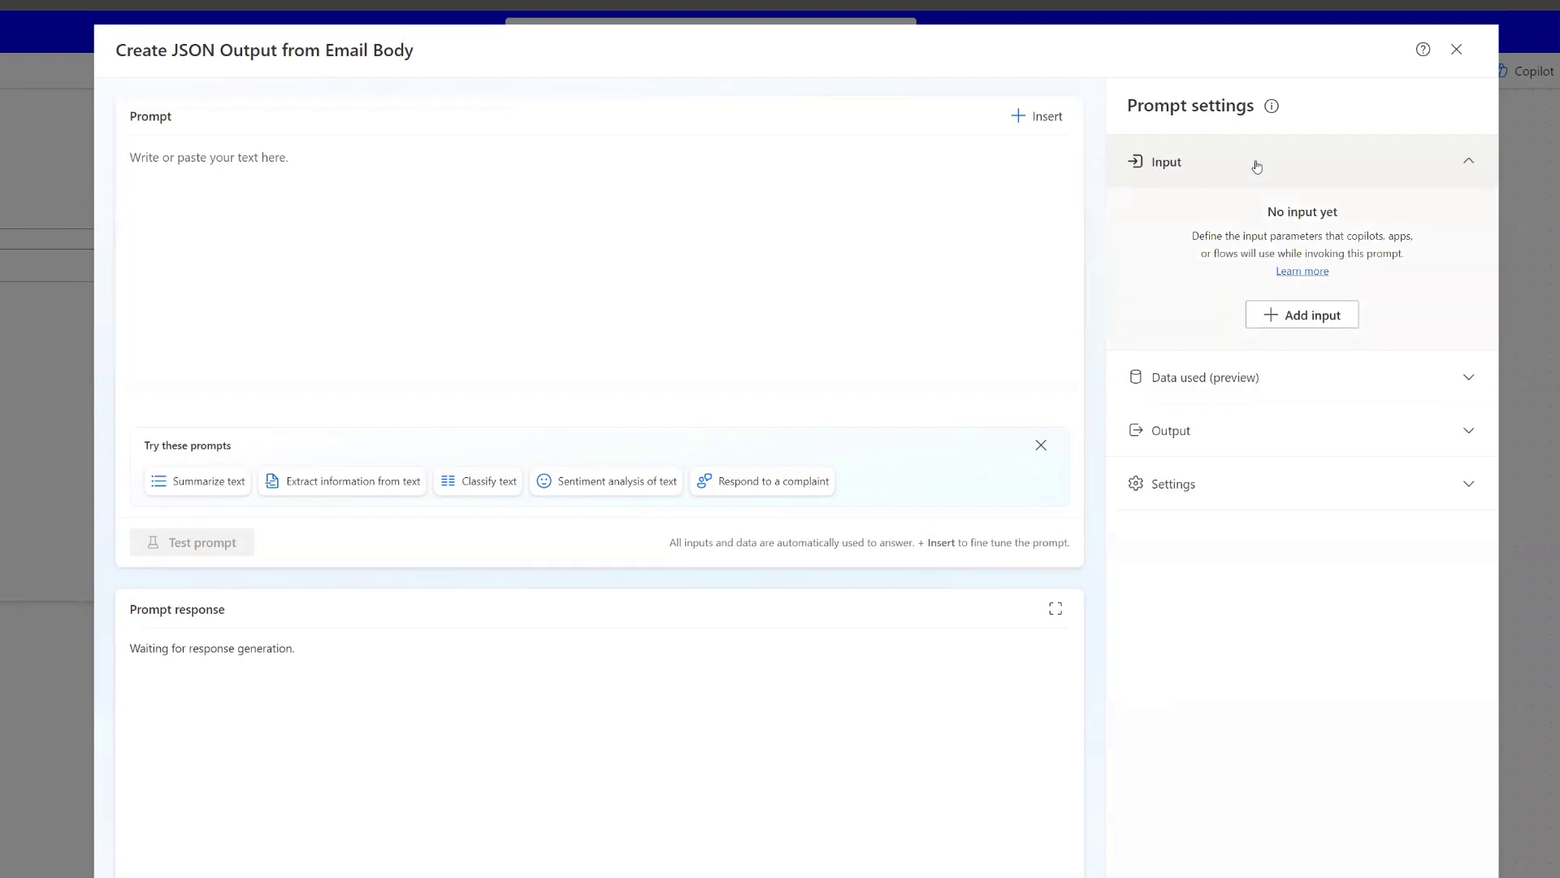
{"action": "left_click", "coordinate": [1288, 320]}
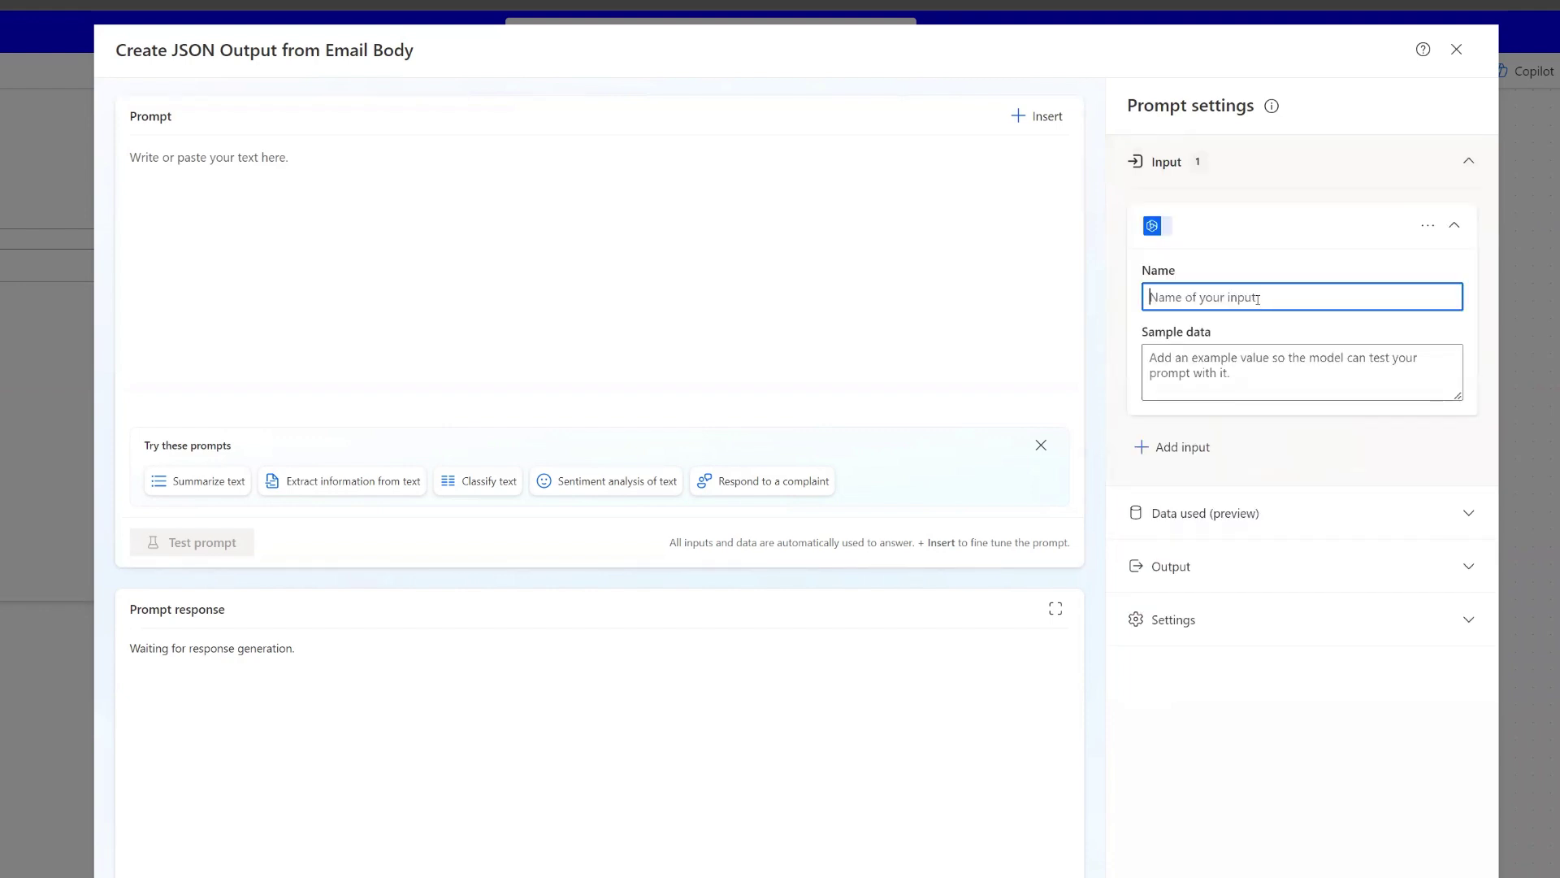
{"action": "type", "text": "Text"}
- Paste the sample email with Opportunity_ID and Account_Name as the input's sample data, enlarging the box
{"action": "left_click", "coordinate": [1230, 372]}
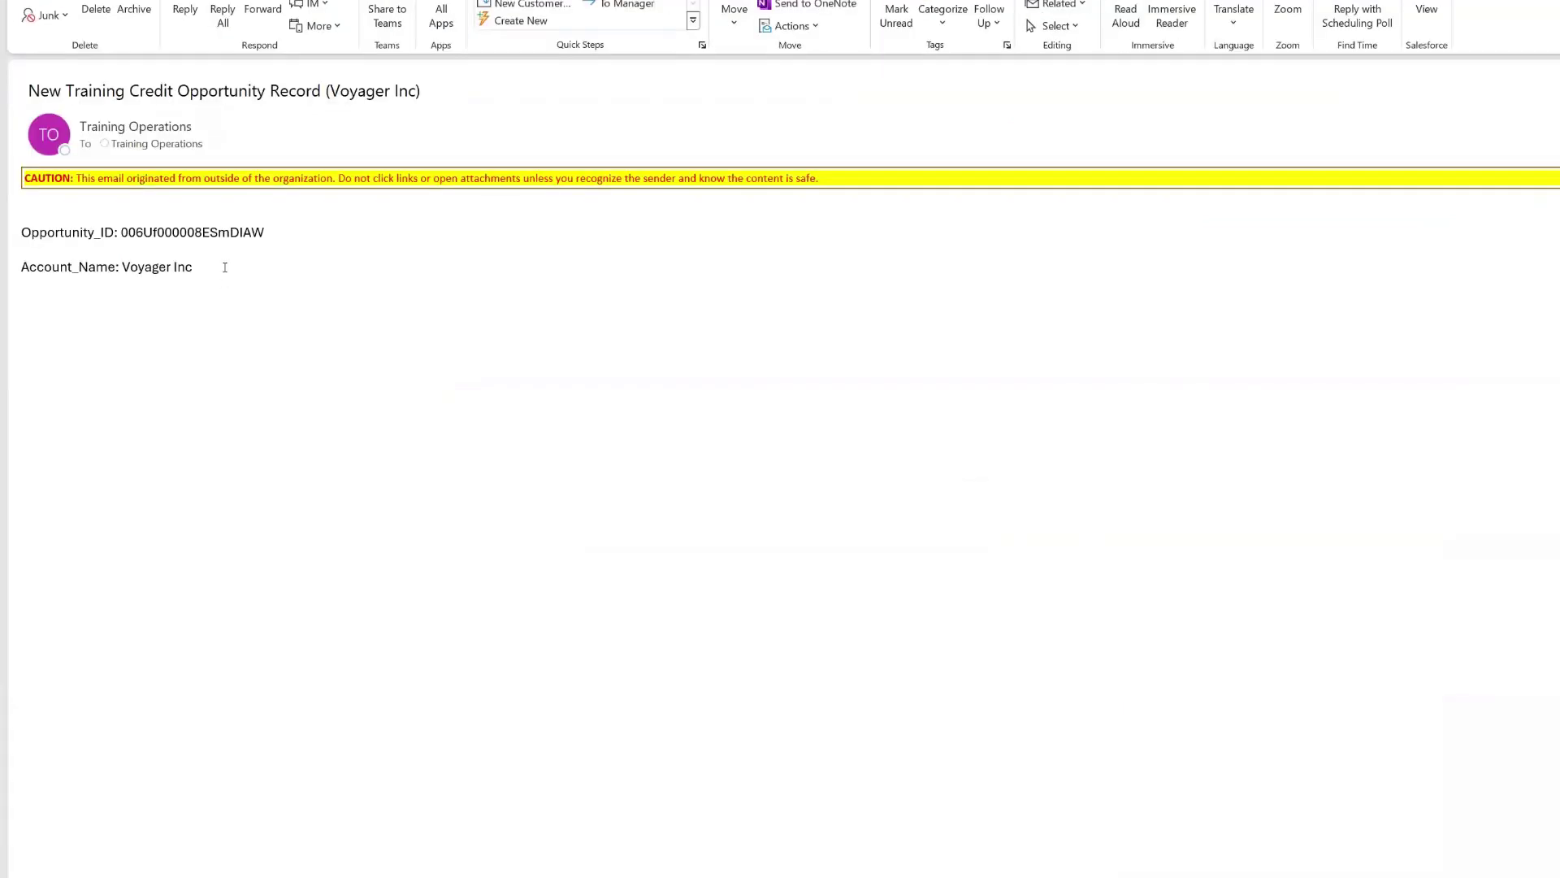
{"action": "left_click_drag", "start_coordinate": [226, 267], "coordinate": [45, 184]}
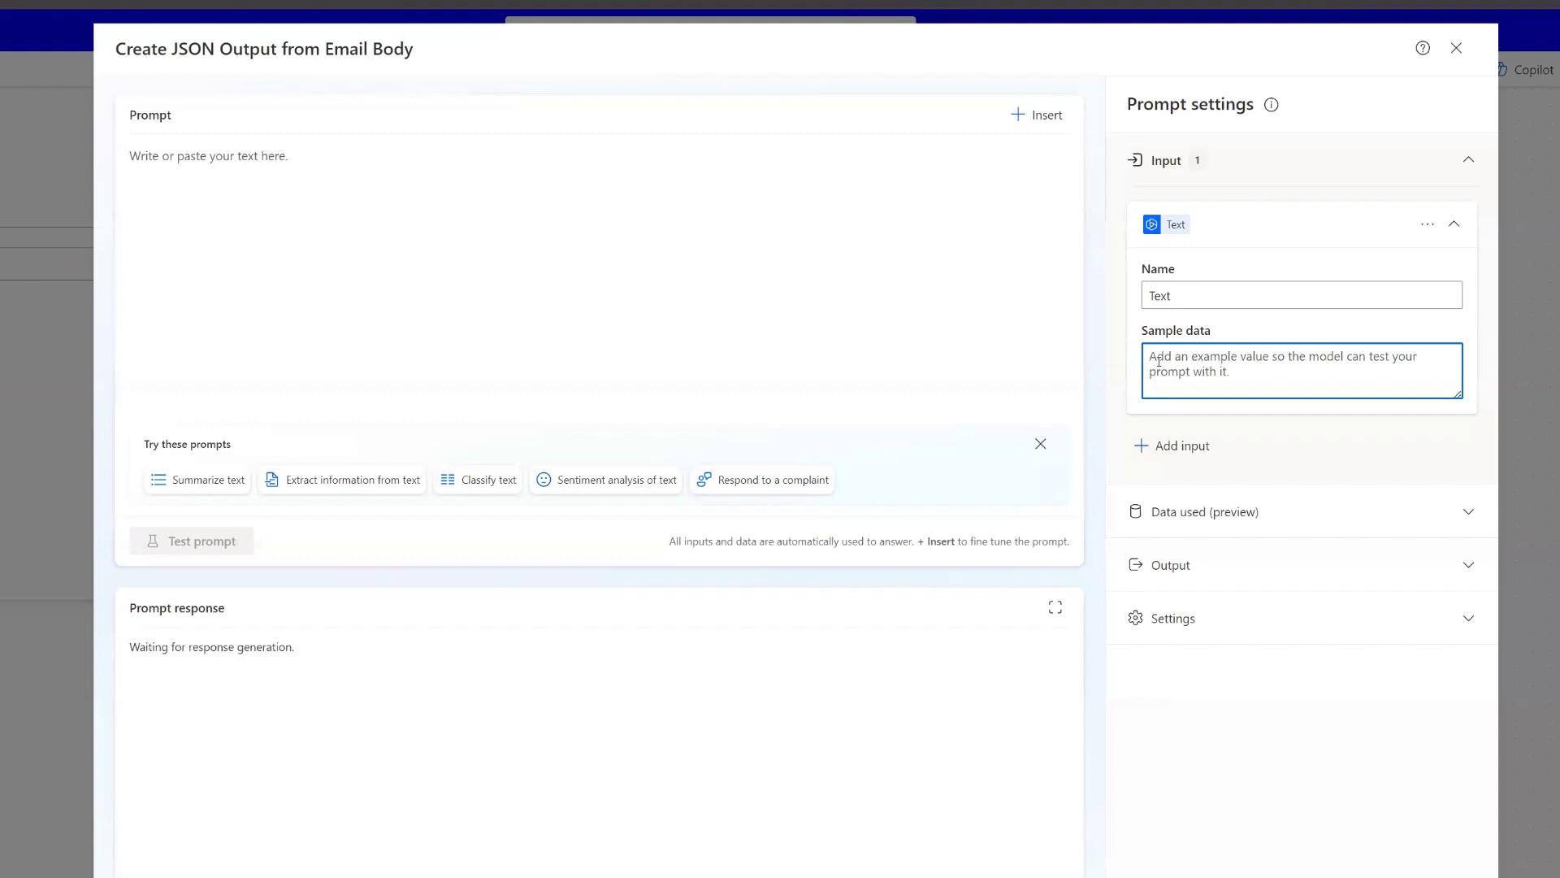
{"action": "key", "text": "ctrl+v"}
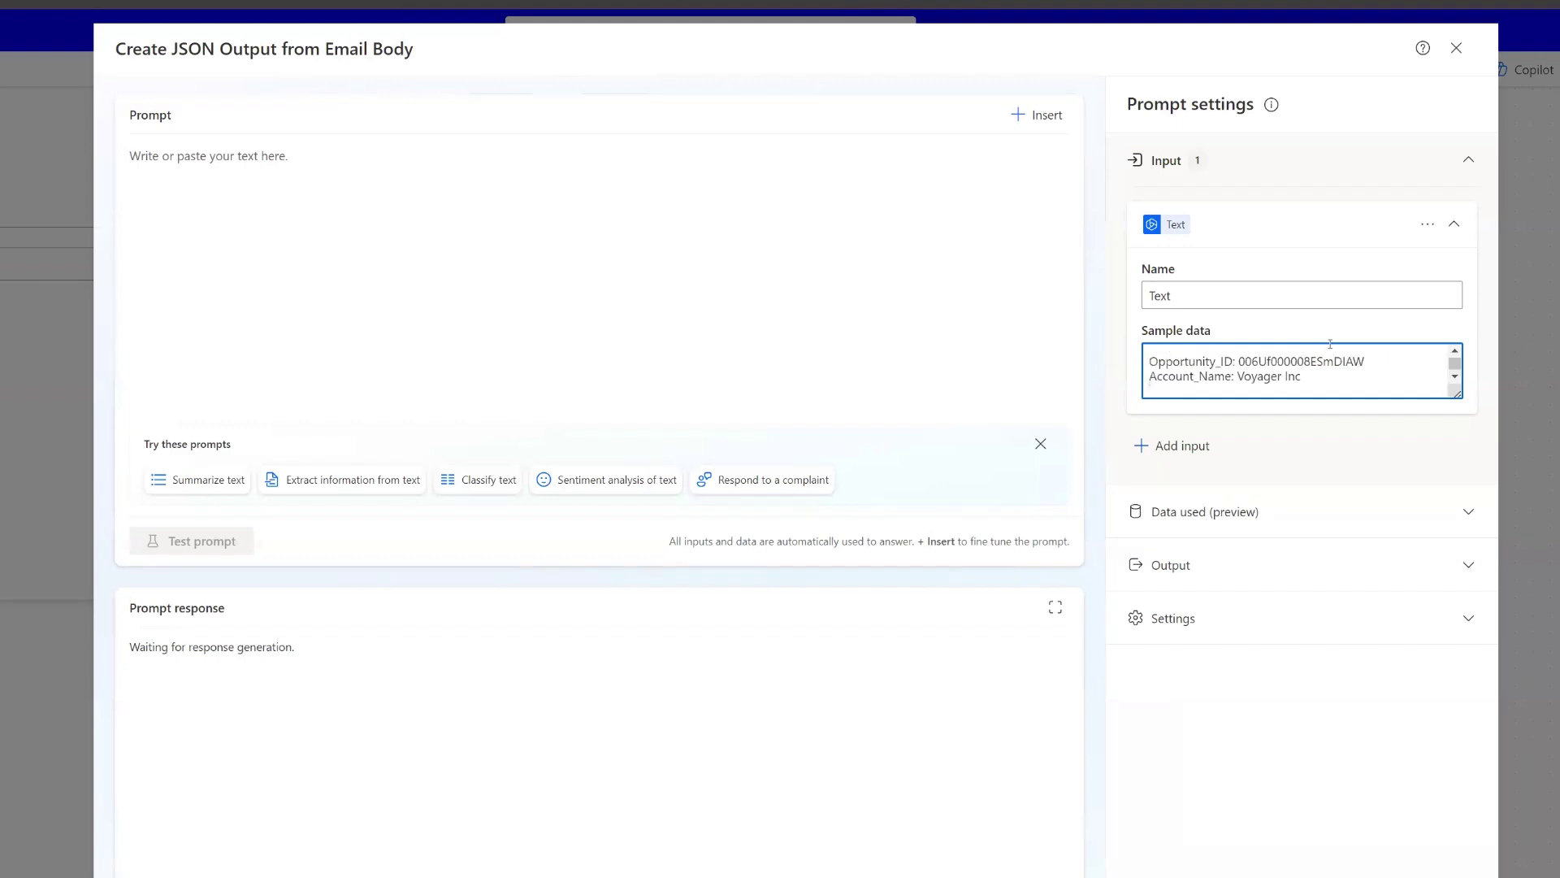
{"action": "key", "text": "BackSpace"}
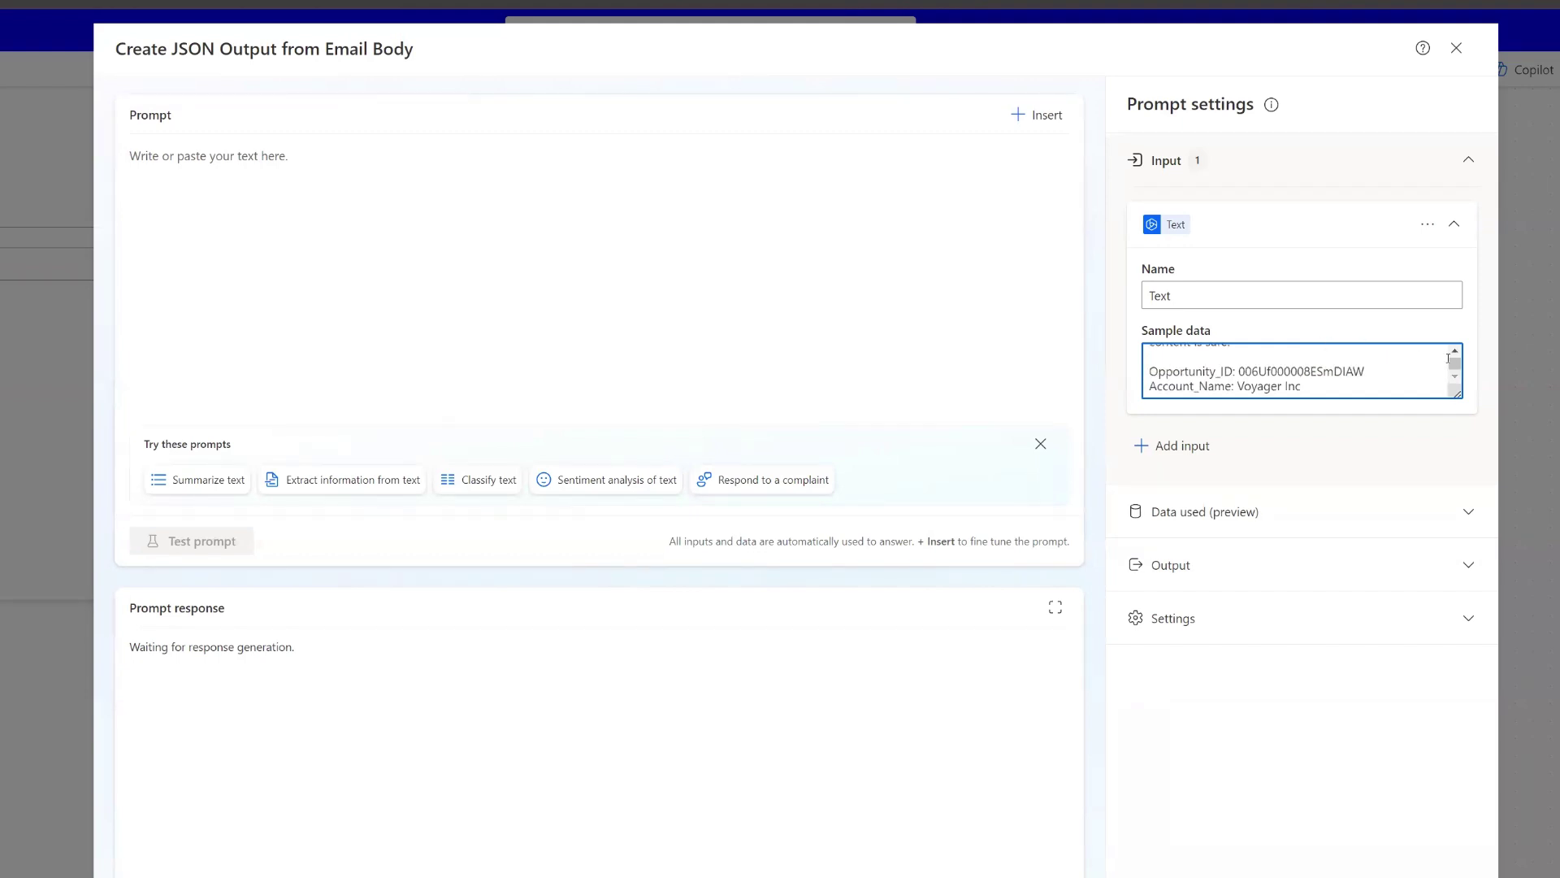
{"action": "double_click", "coordinate": [1308, 371]}
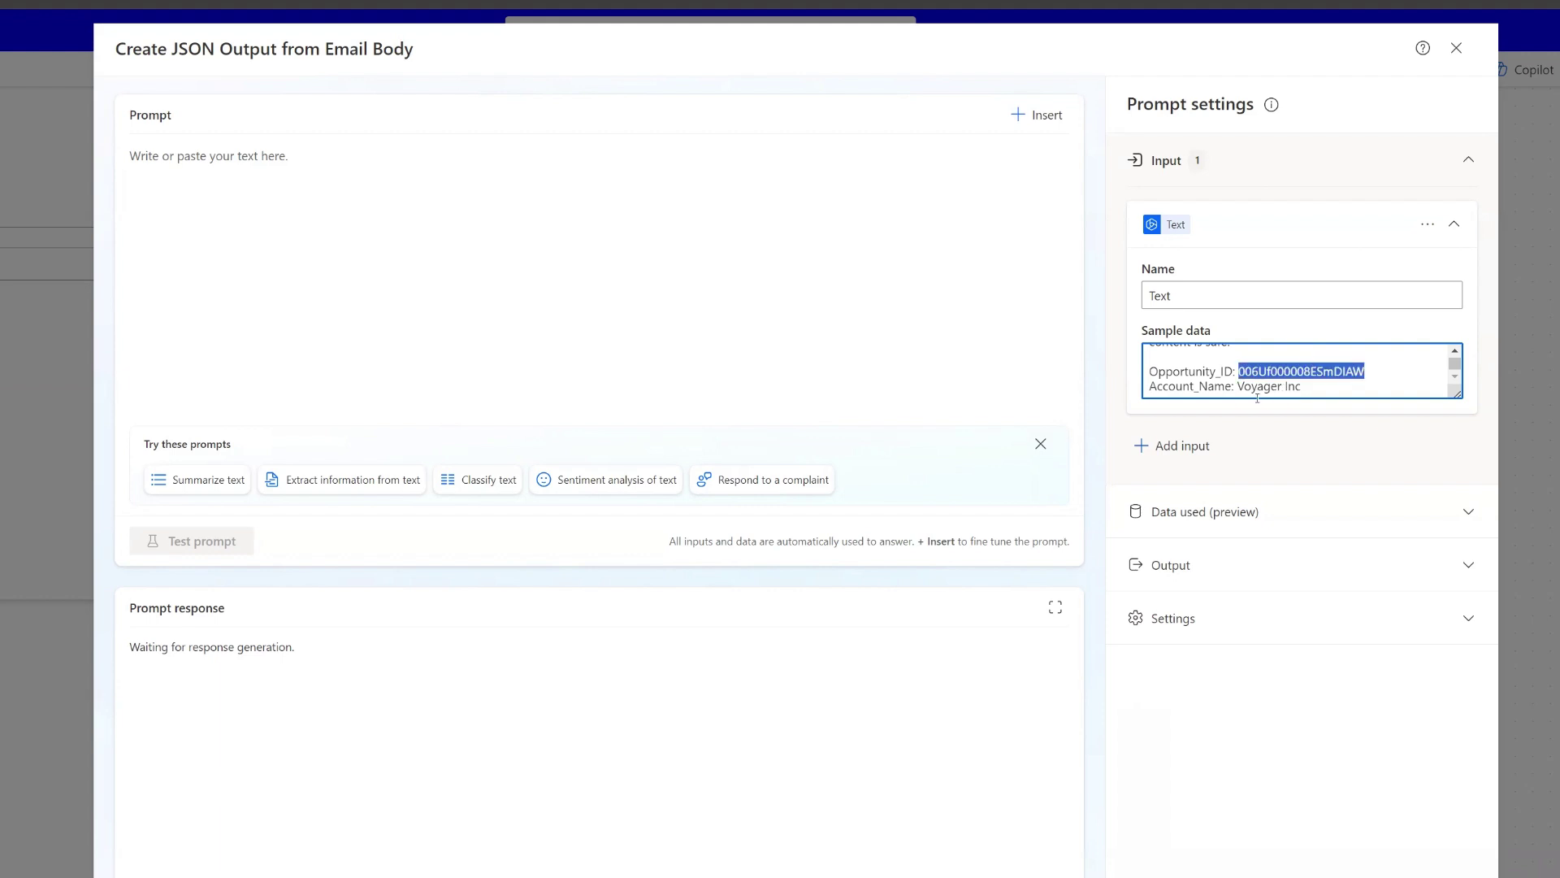
{"action": "left_click_drag", "start_coordinate": [1300, 387], "coordinate": [1241, 385]}
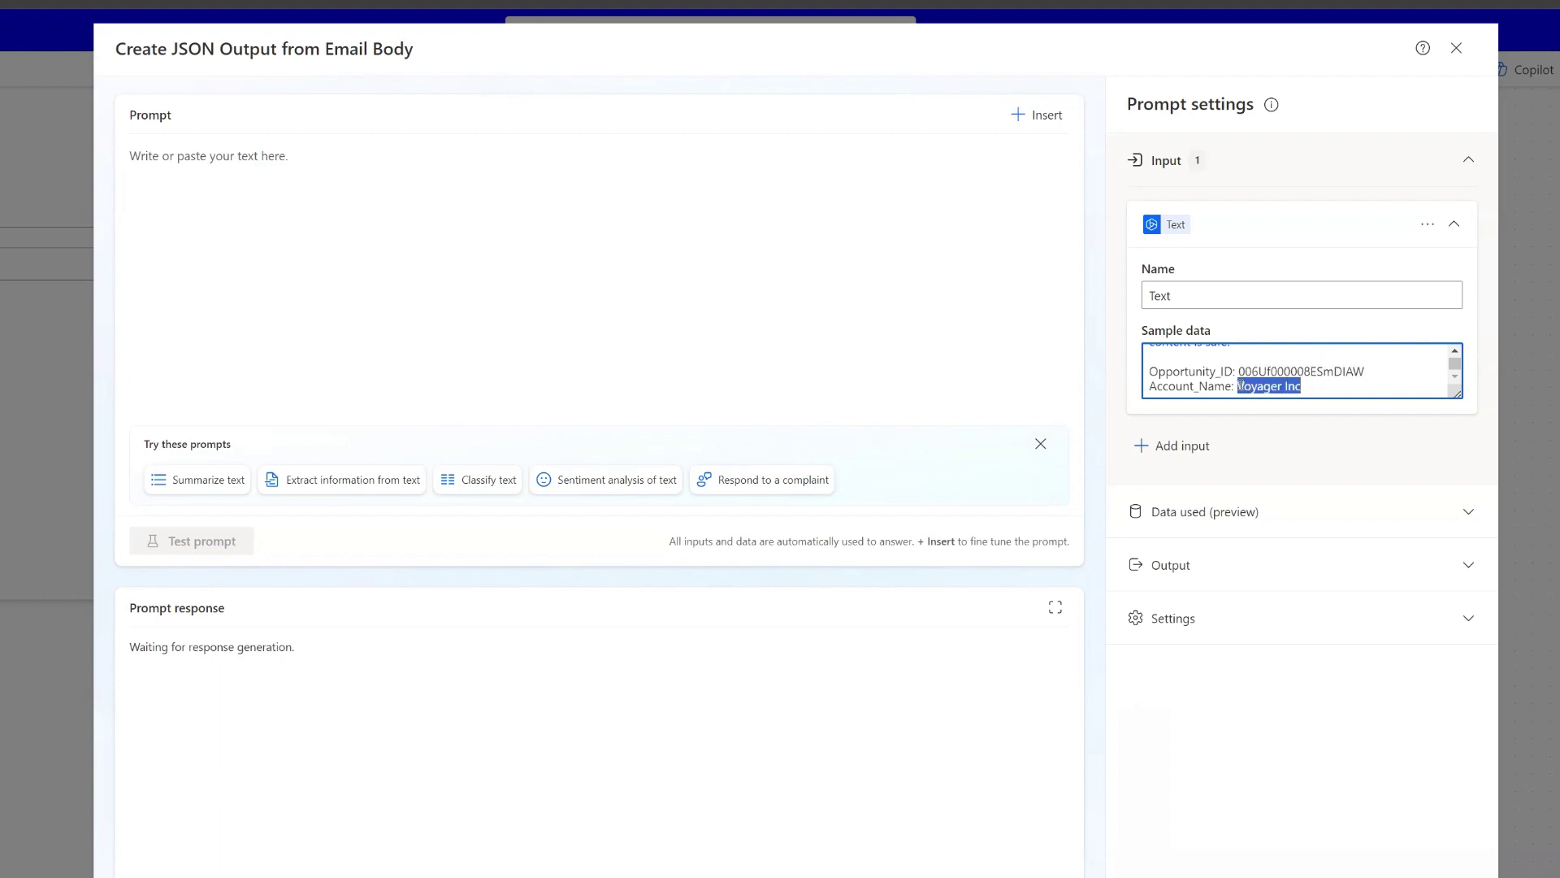
{"action": "left_click", "coordinate": [1456, 353]}
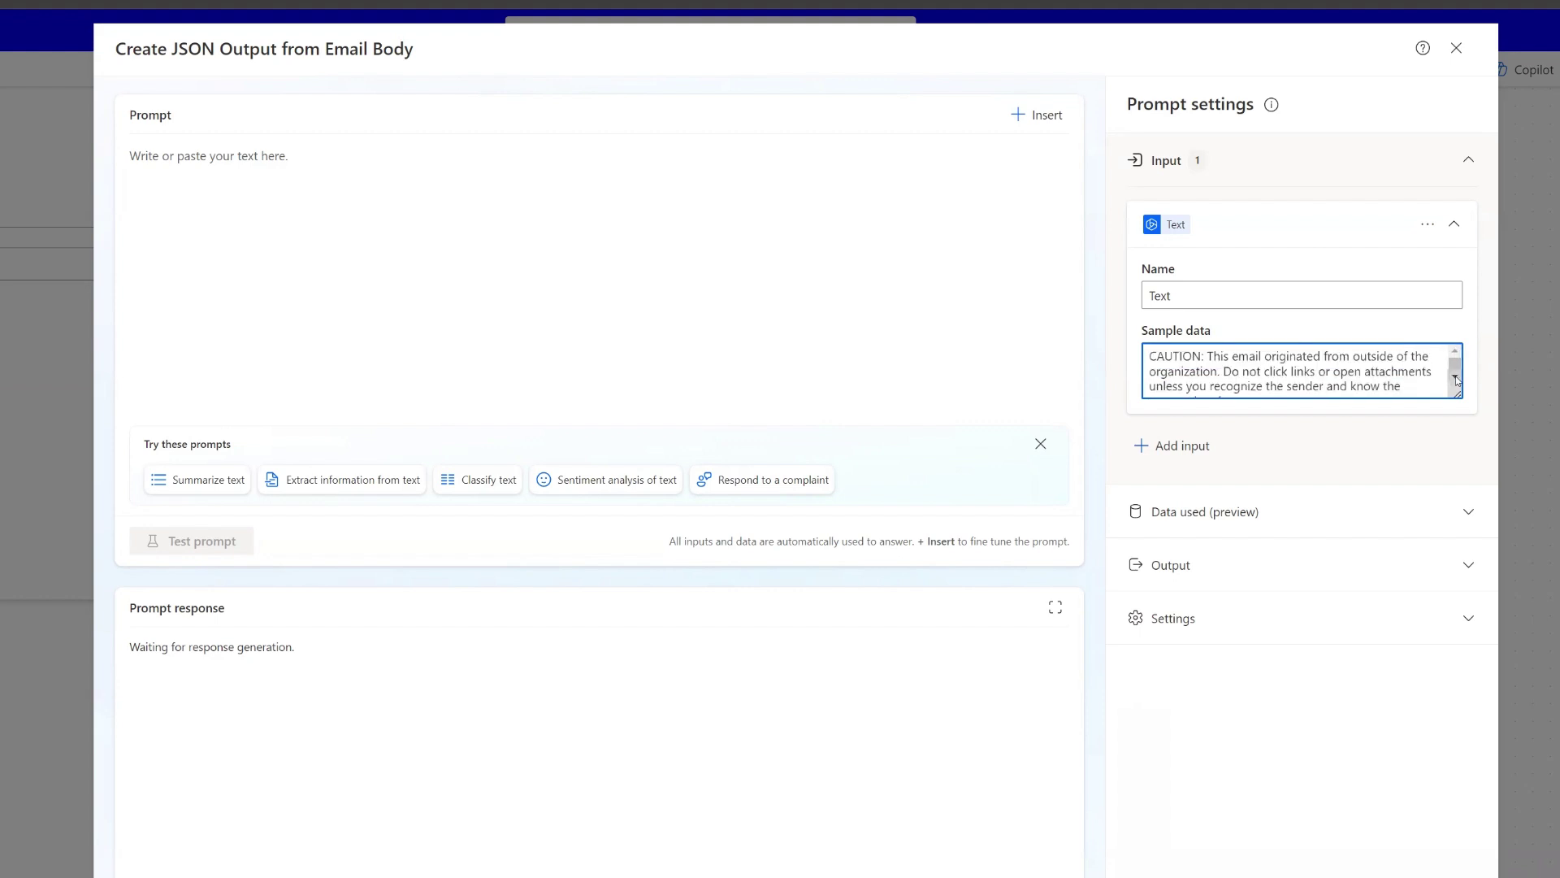
{"action": "left_click_drag", "start_coordinate": [1459, 396], "coordinate": [1457, 565]}
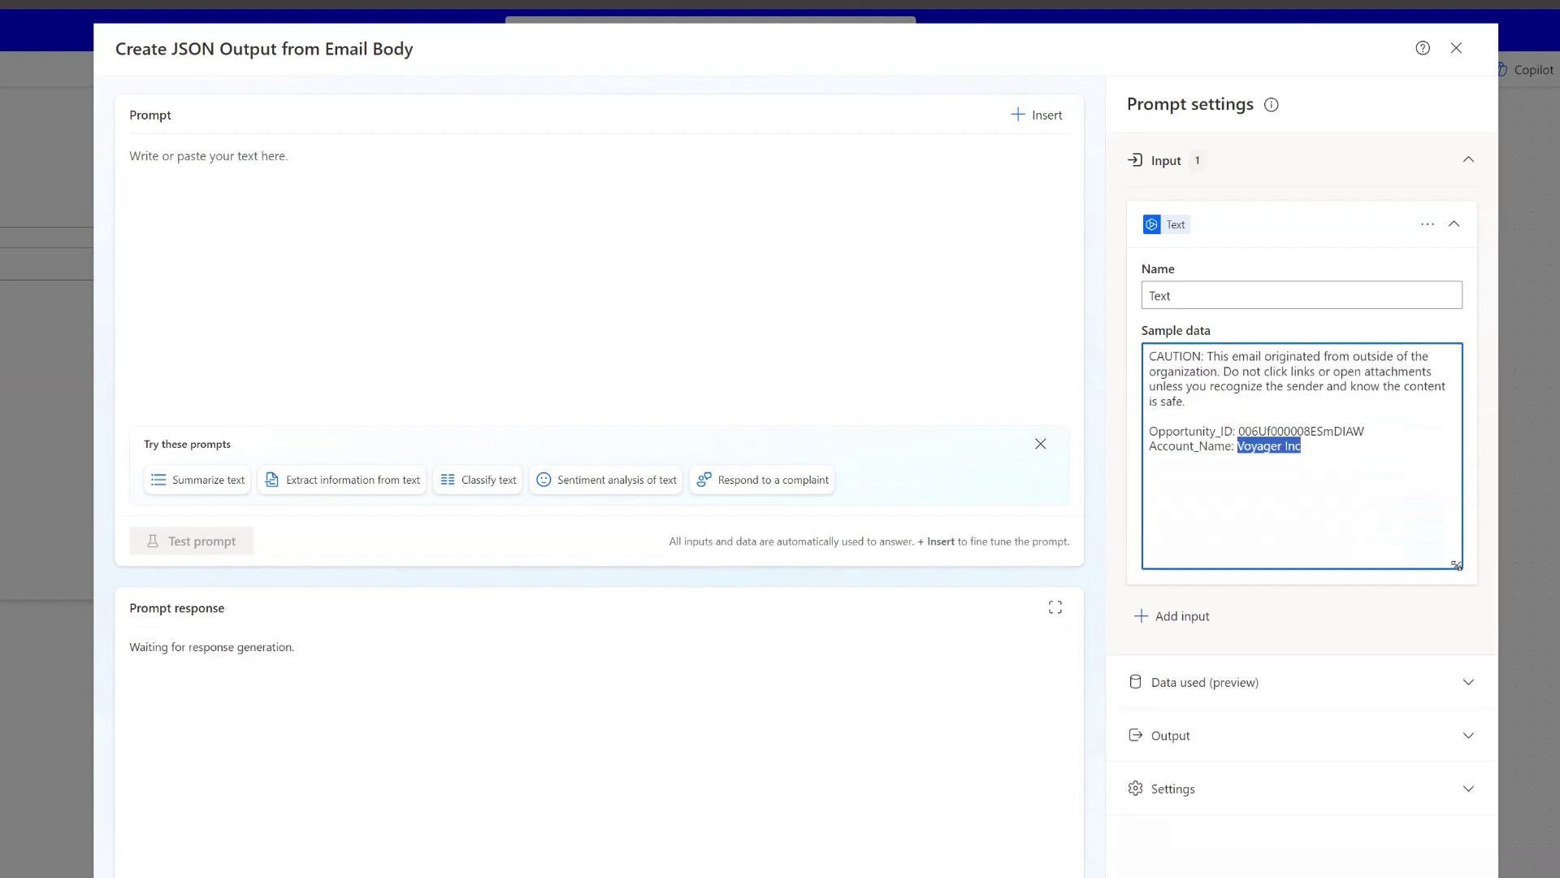
{"action": "left_click", "coordinate": [1353, 451]}
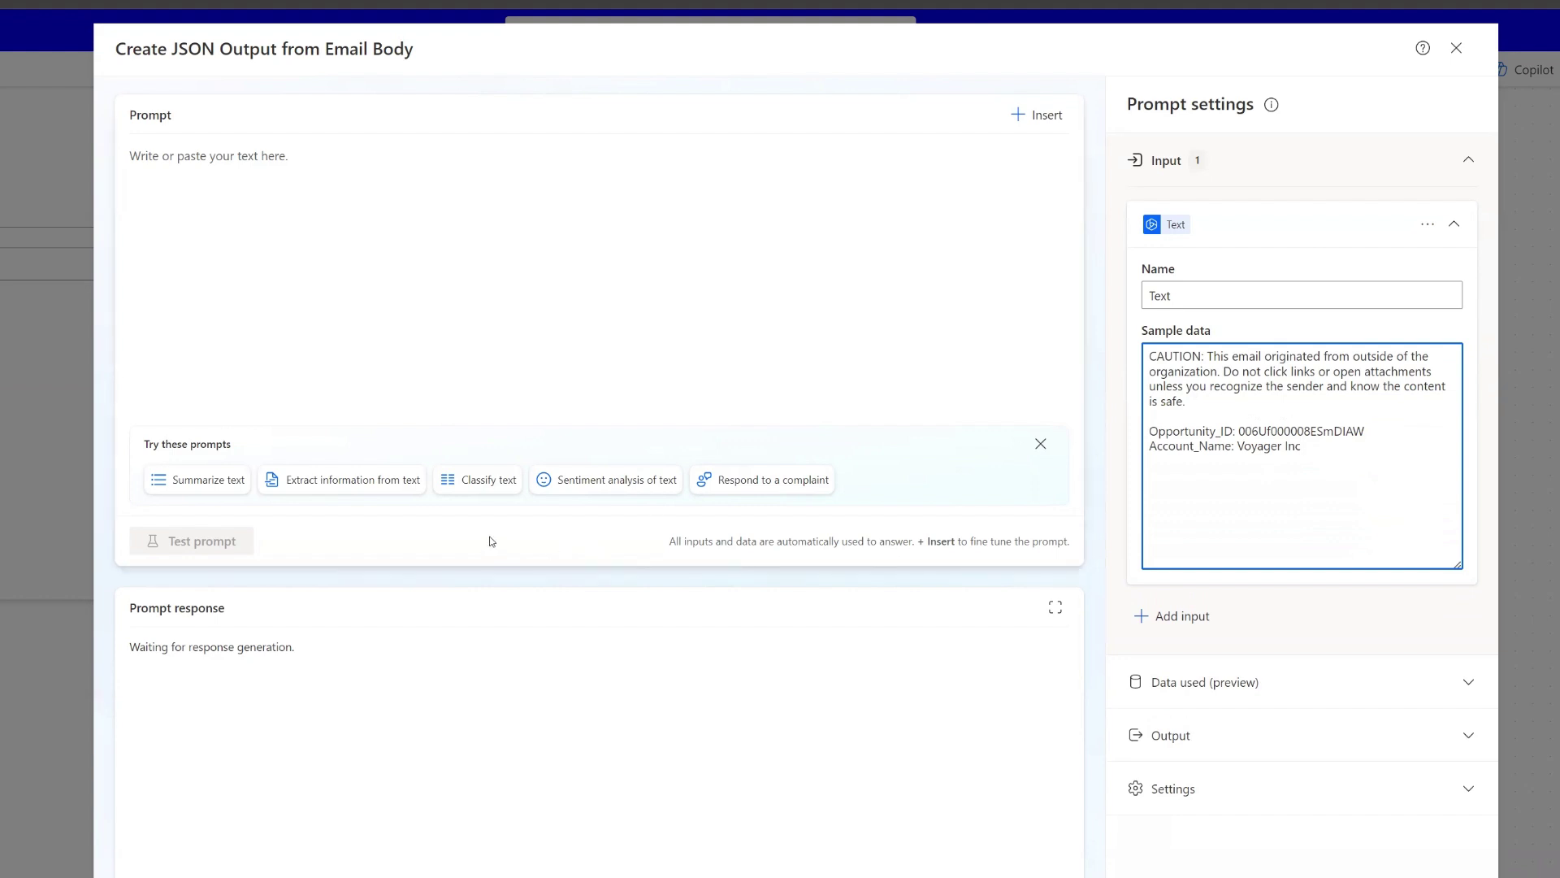
- Write the prompt 'Create JSON output from this' followed by the Text input token
{"action": "left_click", "coordinate": [330, 164]}
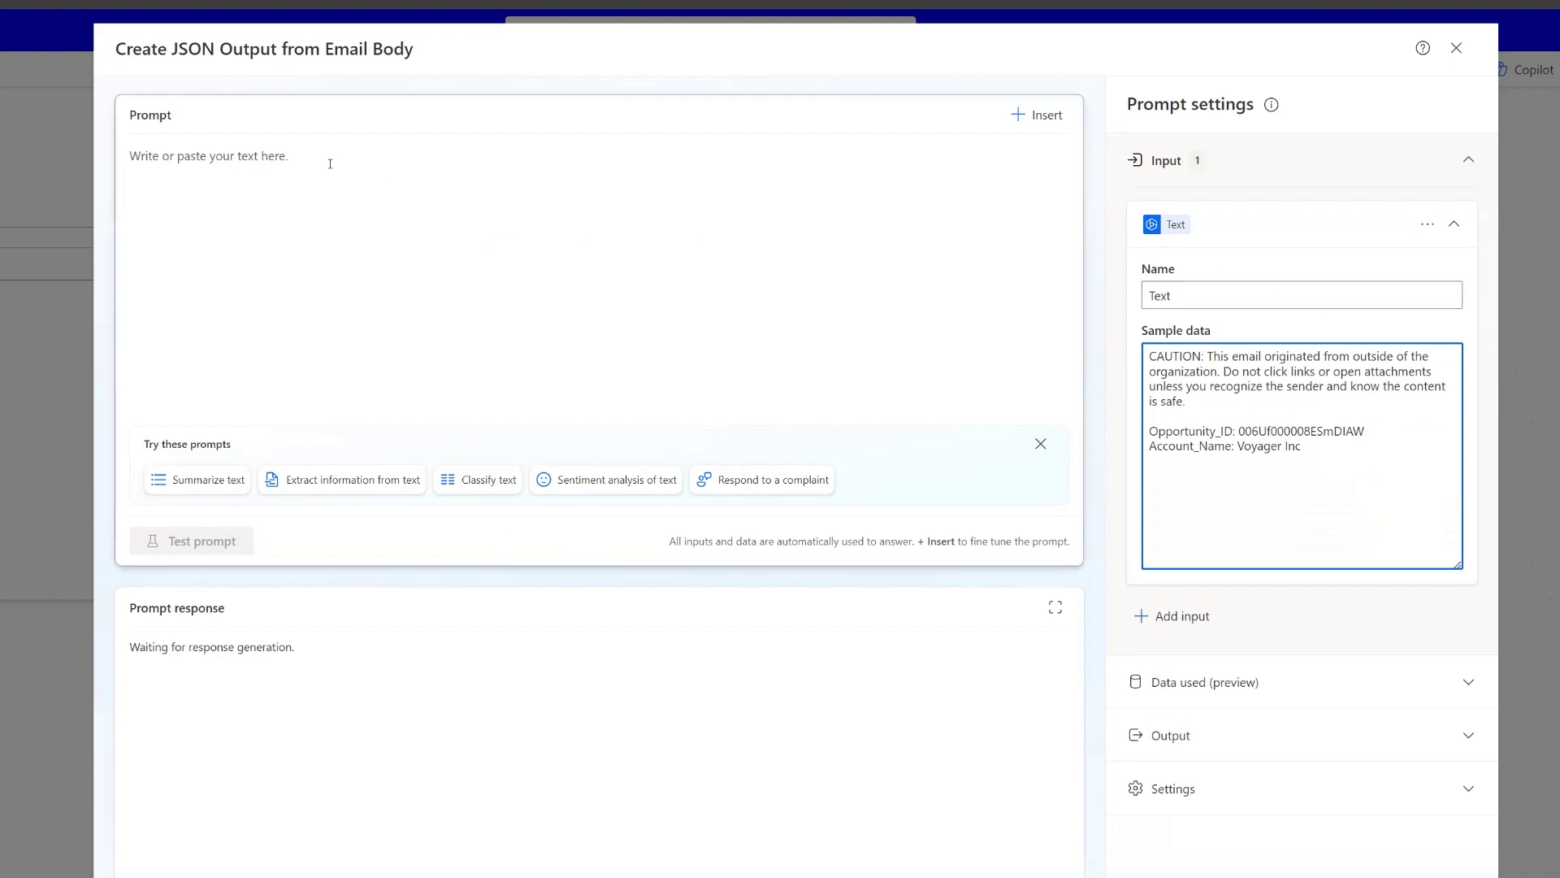
{"action": "left_click", "coordinate": [325, 161]}
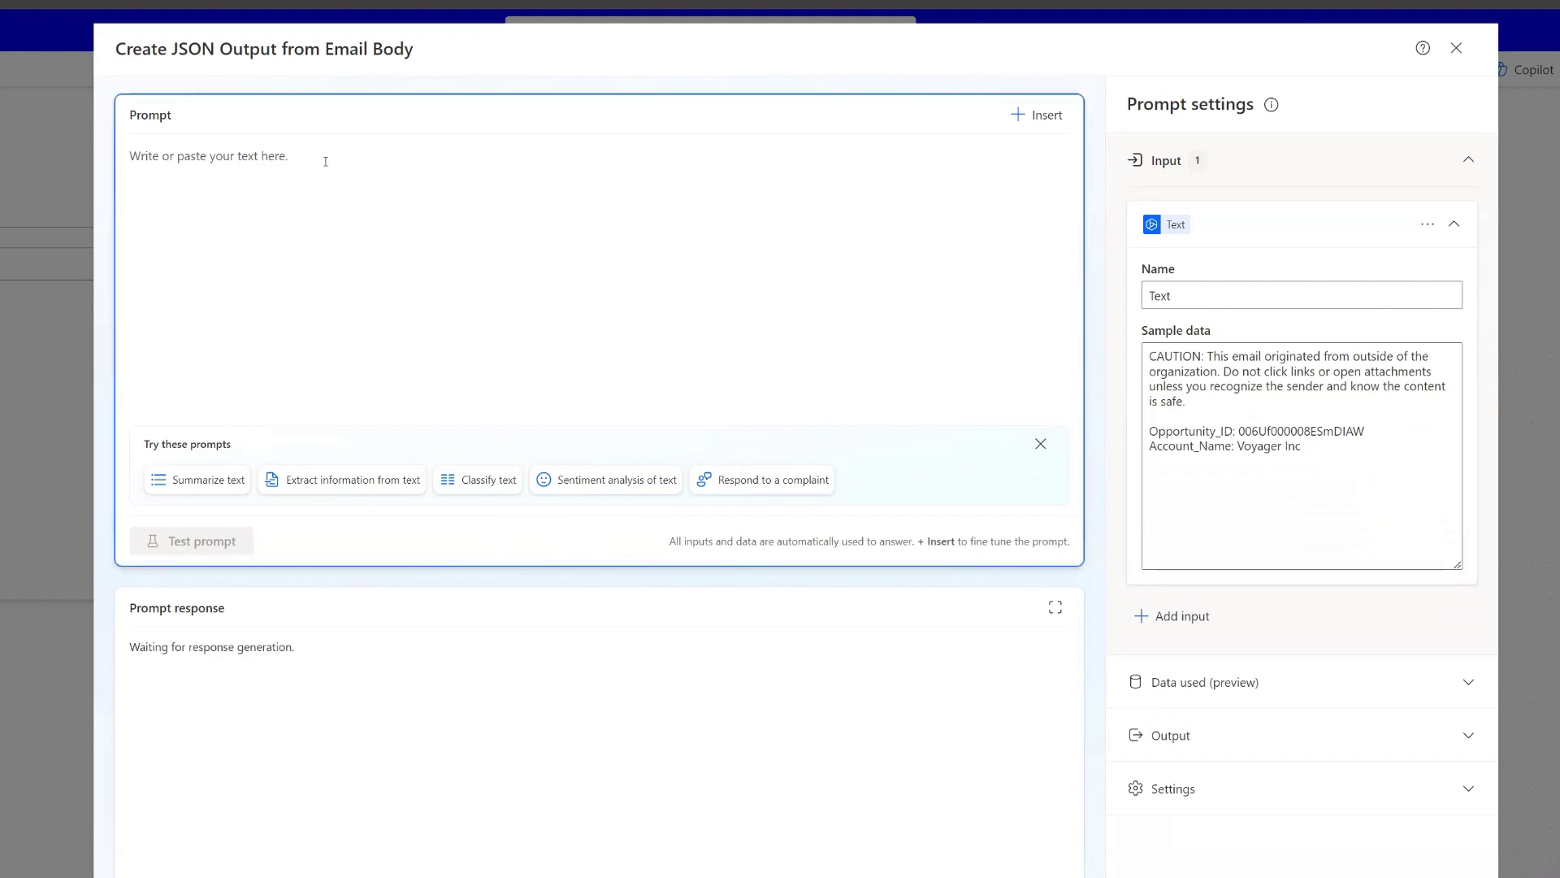
{"action": "type", "text": "Create a J"}
{"action": "key", "text": "BackSpace"}
{"action": "key", "text": "BackSpace"}
{"action": "key", "text": "BackSpace"}
{"action": "type", "text": "JSON"}
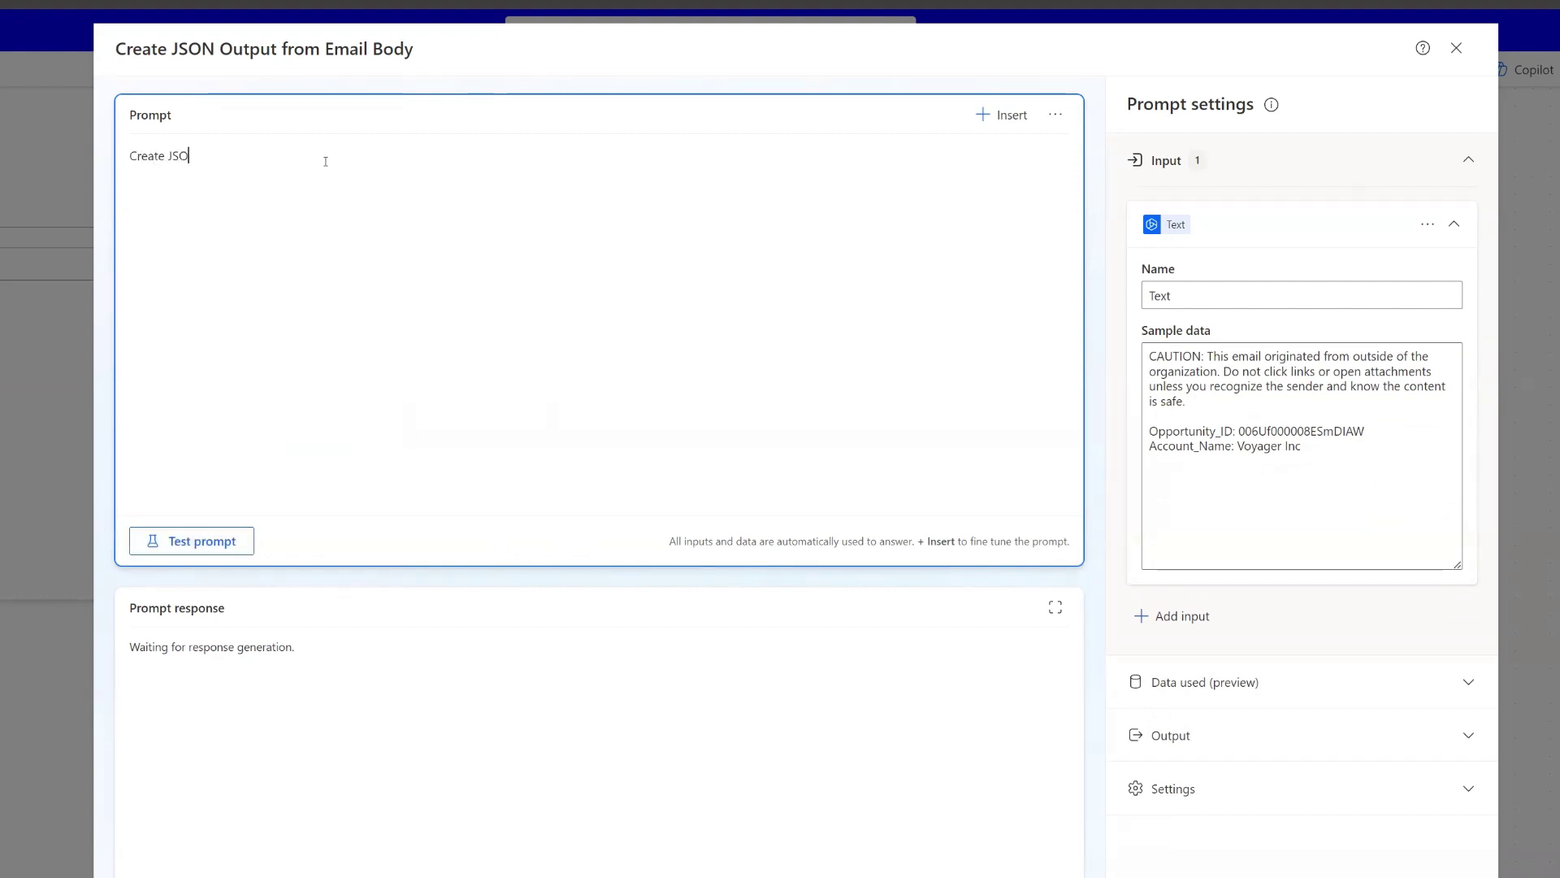
{"action": "type", "text": "t f"}
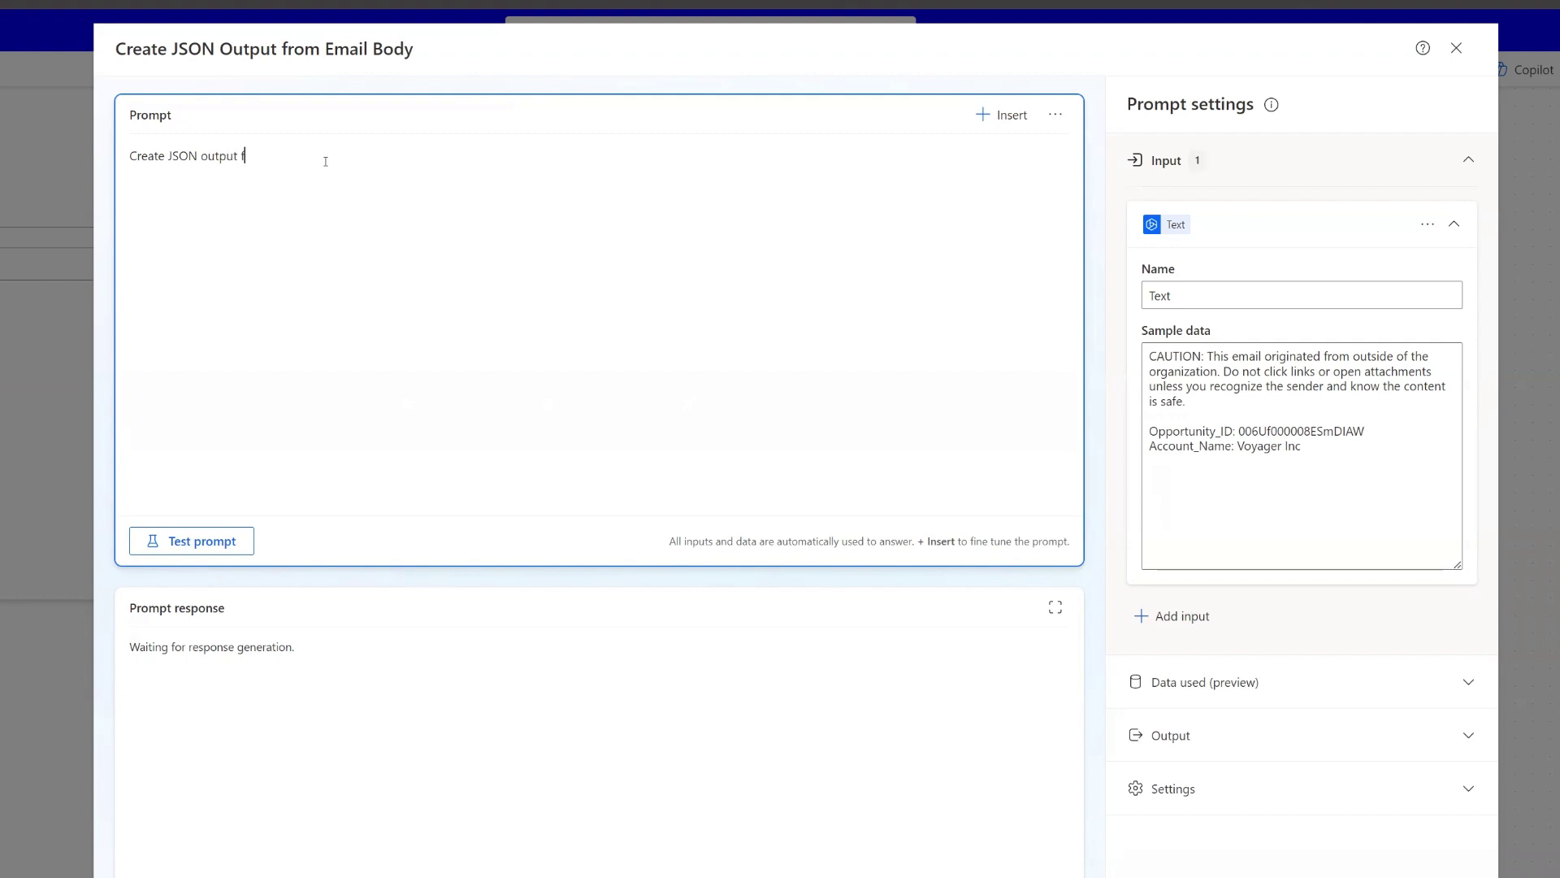
{"action": "type", "text": "rom this"}
{"action": "left_click", "coordinate": [998, 118]}
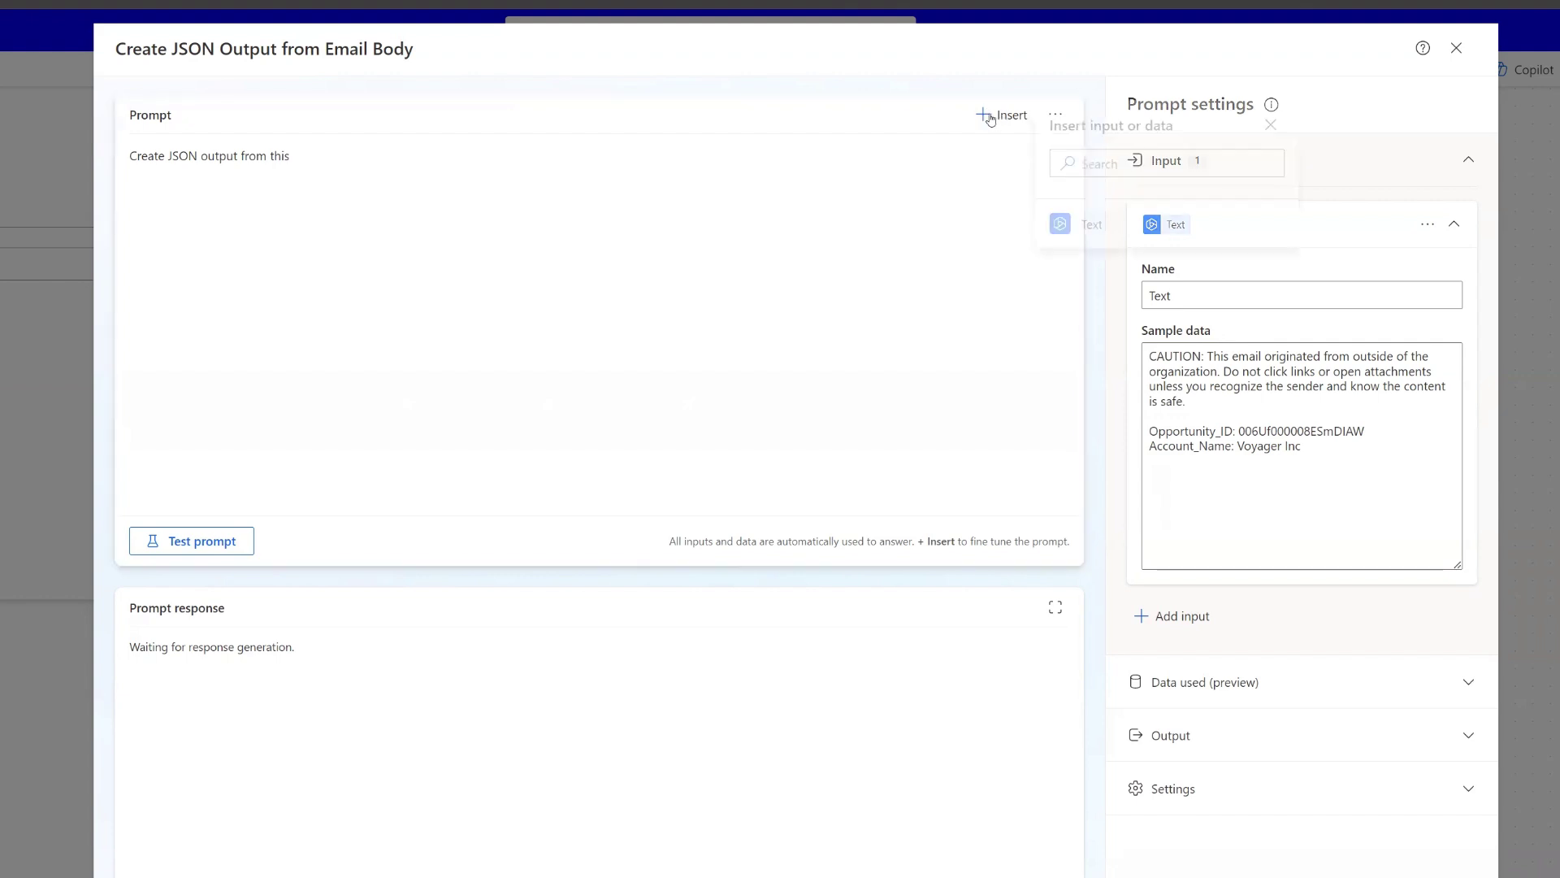
{"action": "left_click", "coordinate": [1102, 224]}
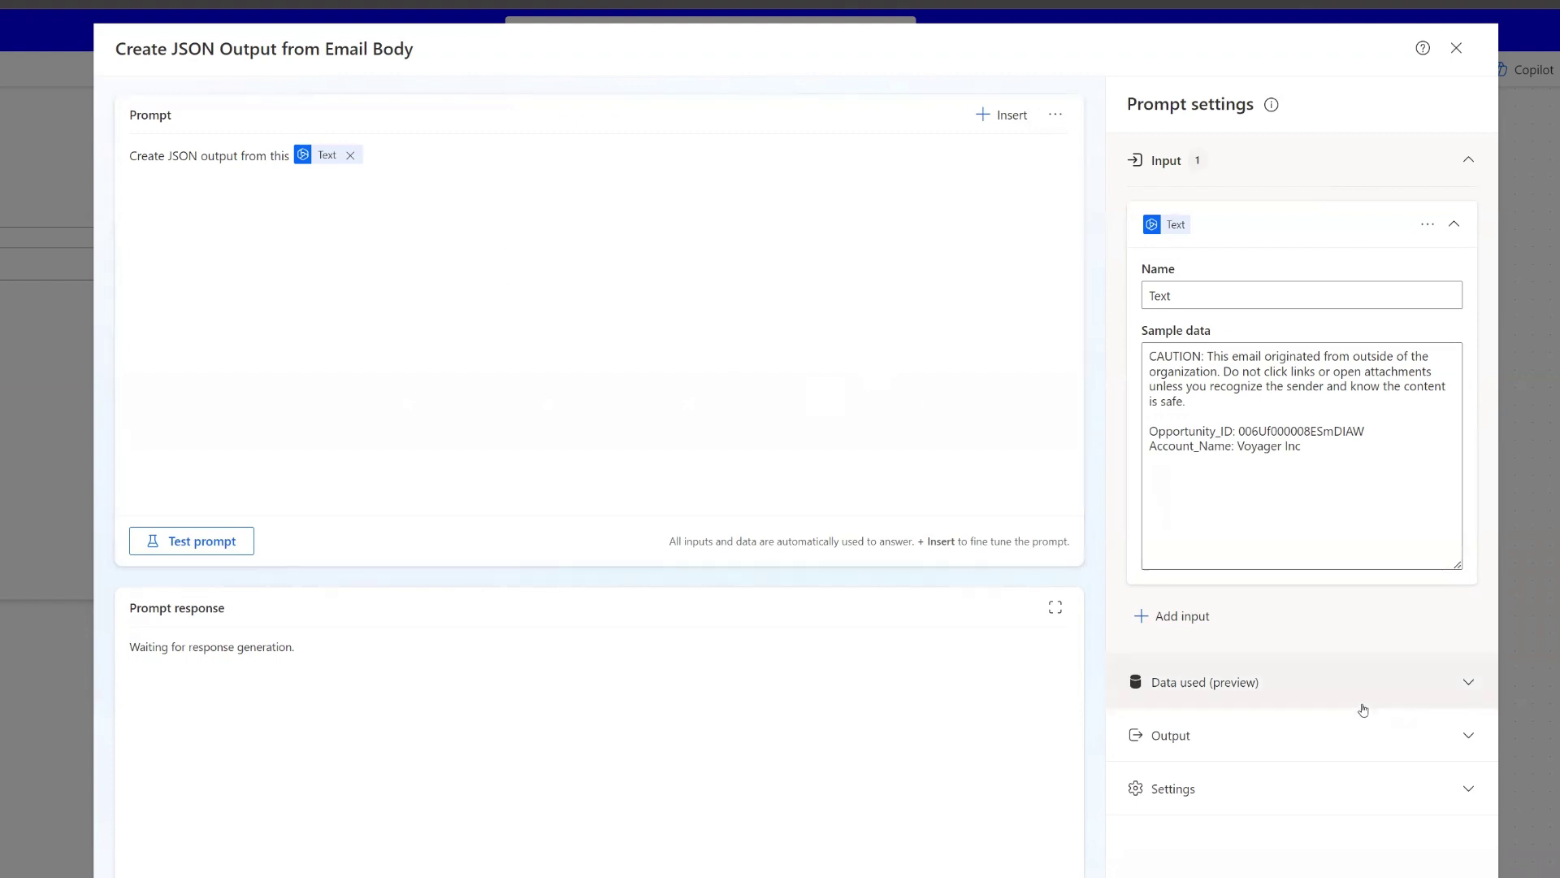
- Test the prompt and review its JSON response with CAUTION, Opportunity_ID and Account_Name
{"action": "left_click", "coordinate": [1470, 736]}
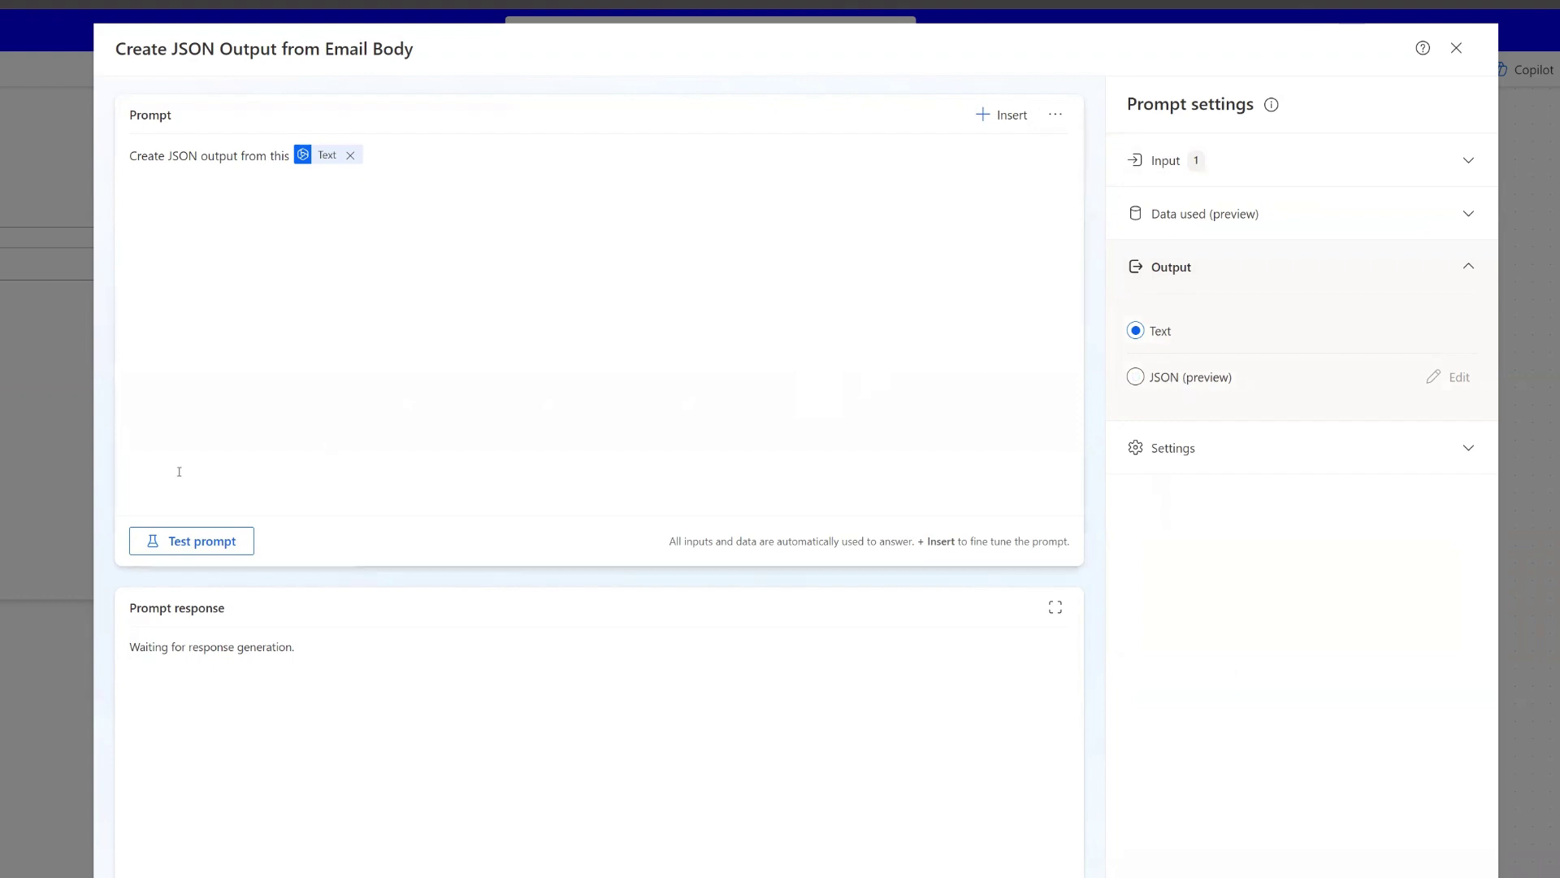
{"action": "left_click", "coordinate": [187, 549]}
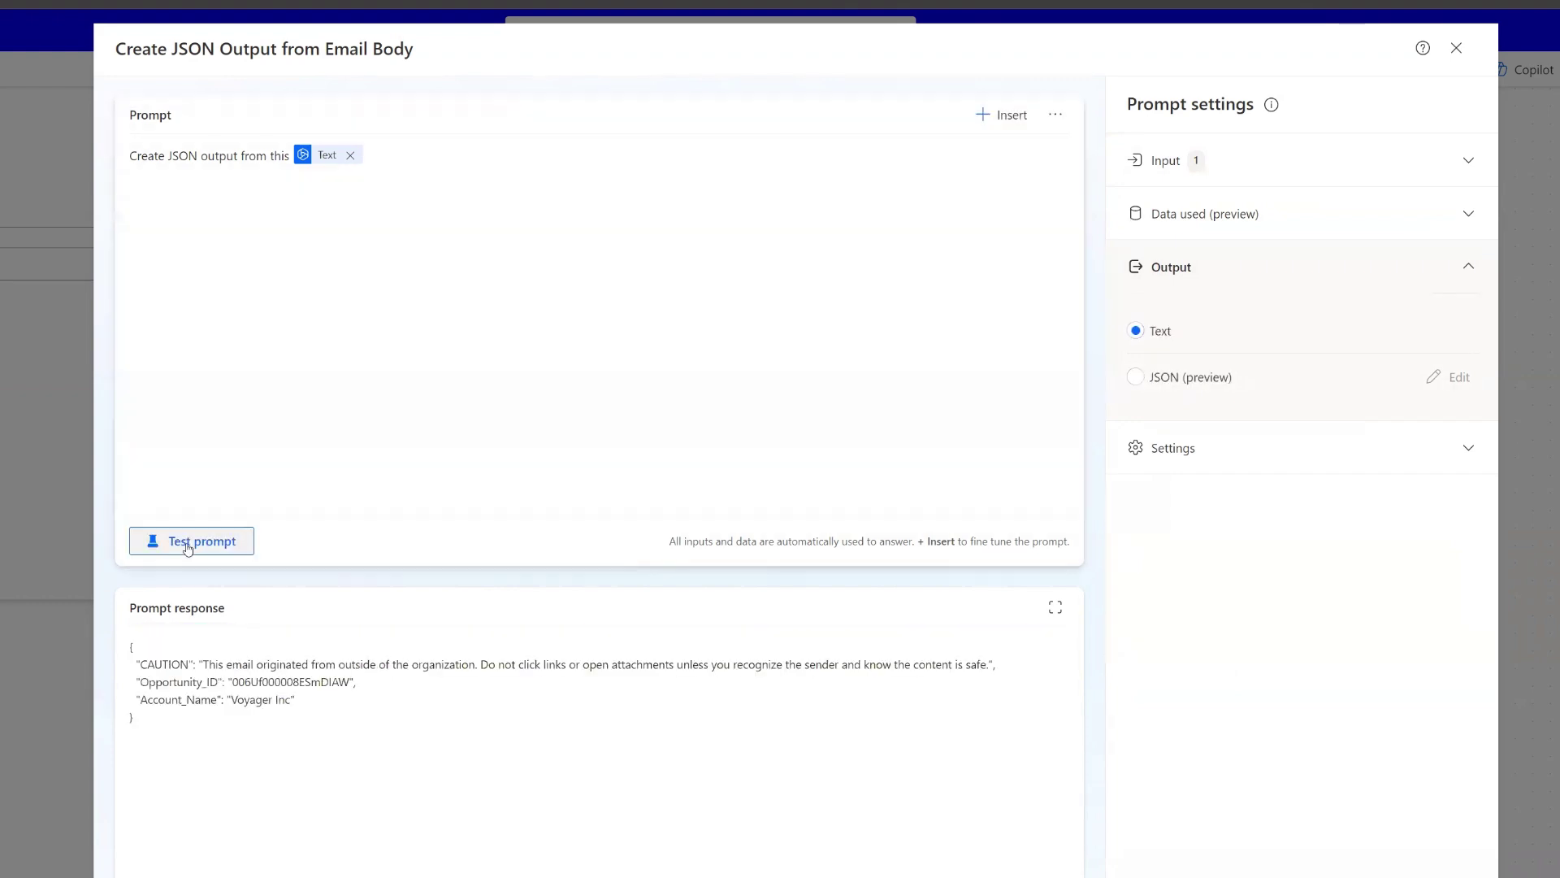
{"action": "left_click_drag", "start_coordinate": [154, 720], "coordinate": [130, 648]}
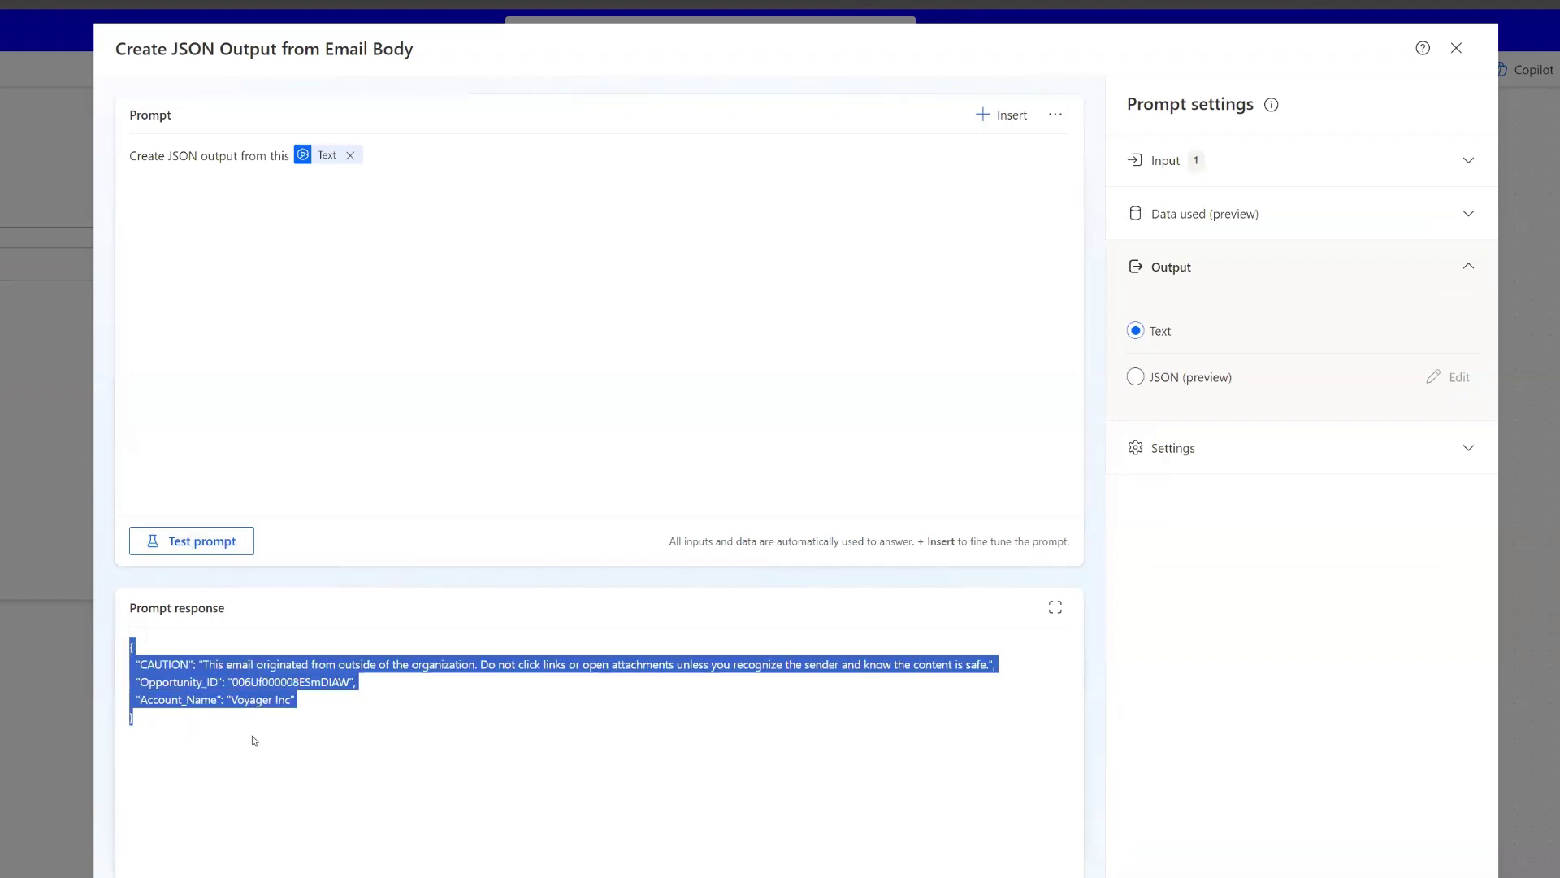
{"action": "left_click", "coordinate": [252, 714]}
- Set the prompt's output format to JSON (preview) and check the response again
{"action": "left_click", "coordinate": [1144, 378]}
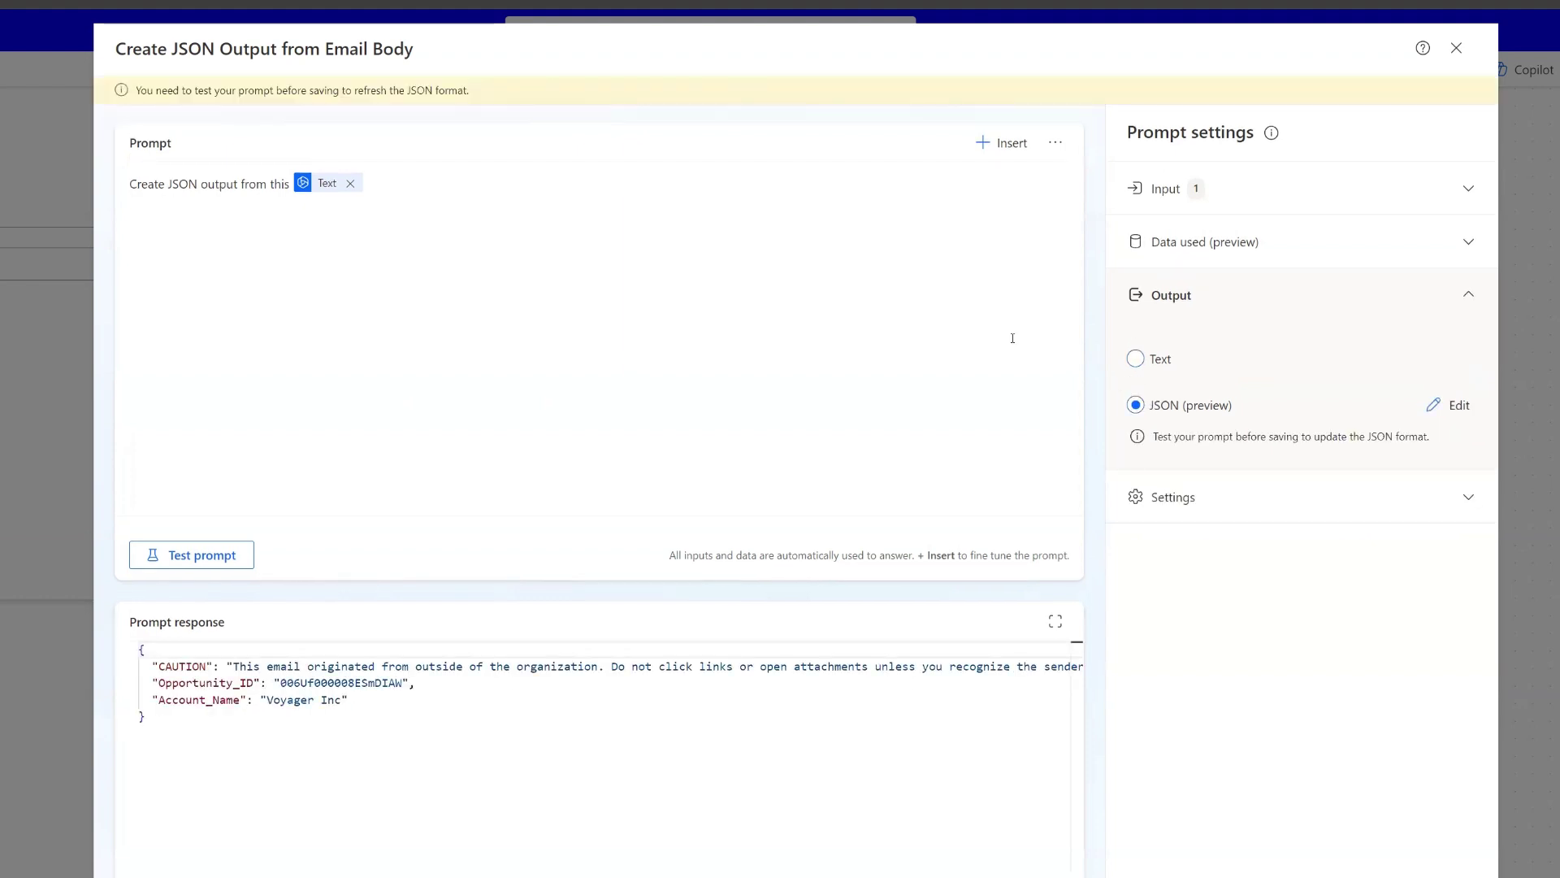
{"action": "left_click_drag", "start_coordinate": [189, 718], "coordinate": [139, 650]}
{"action": "left_click", "coordinate": [178, 720]}
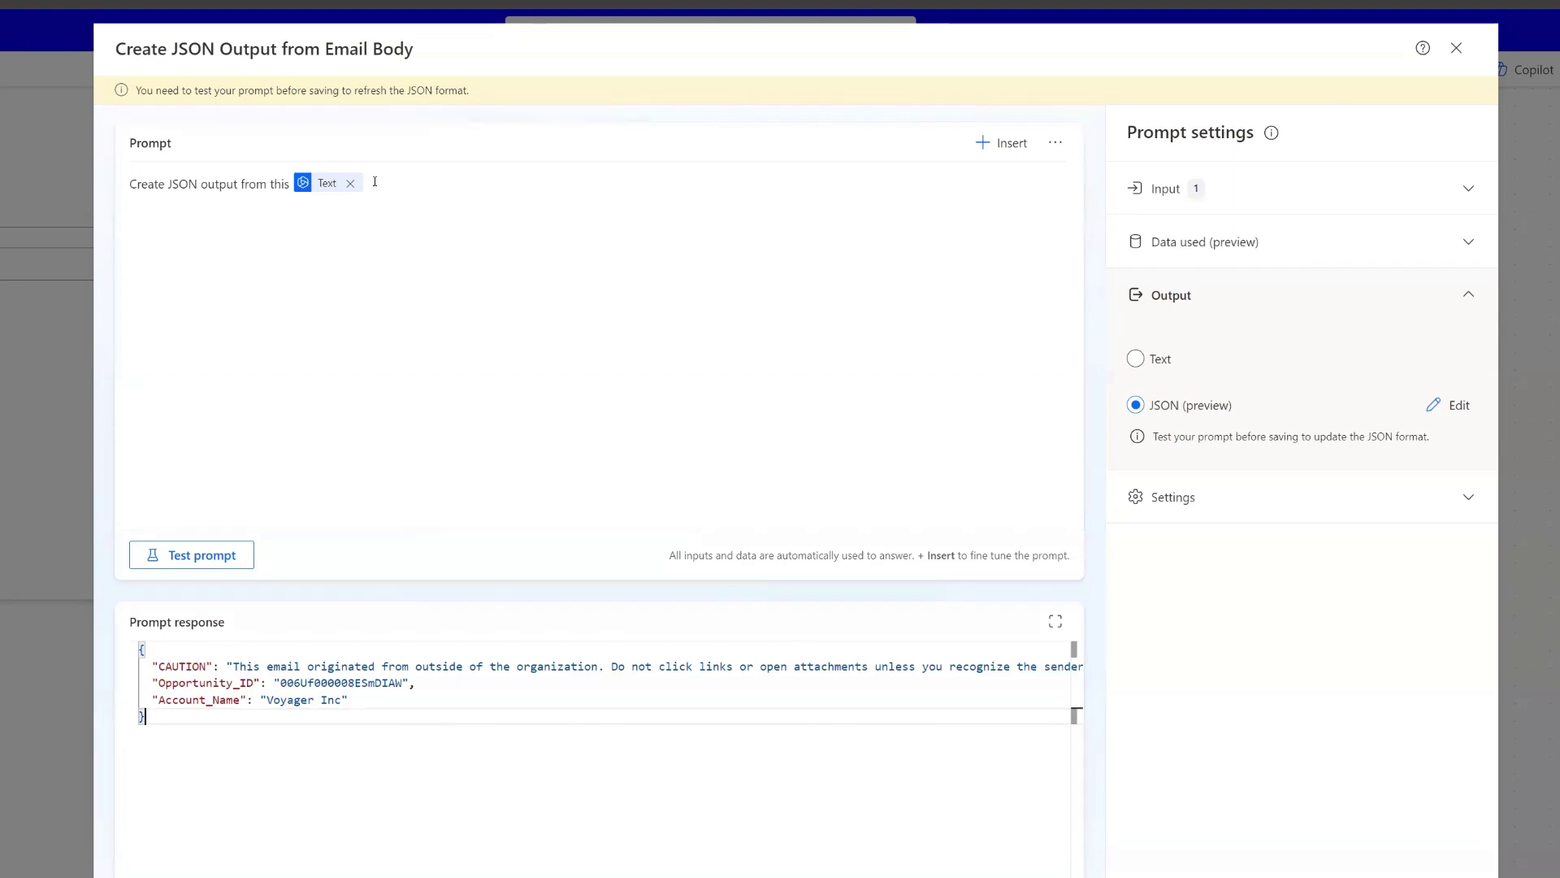
- Re-test the prompt, then feed the GPT step's Text with the email's plain text content
{"action": "left_click", "coordinate": [210, 561]}
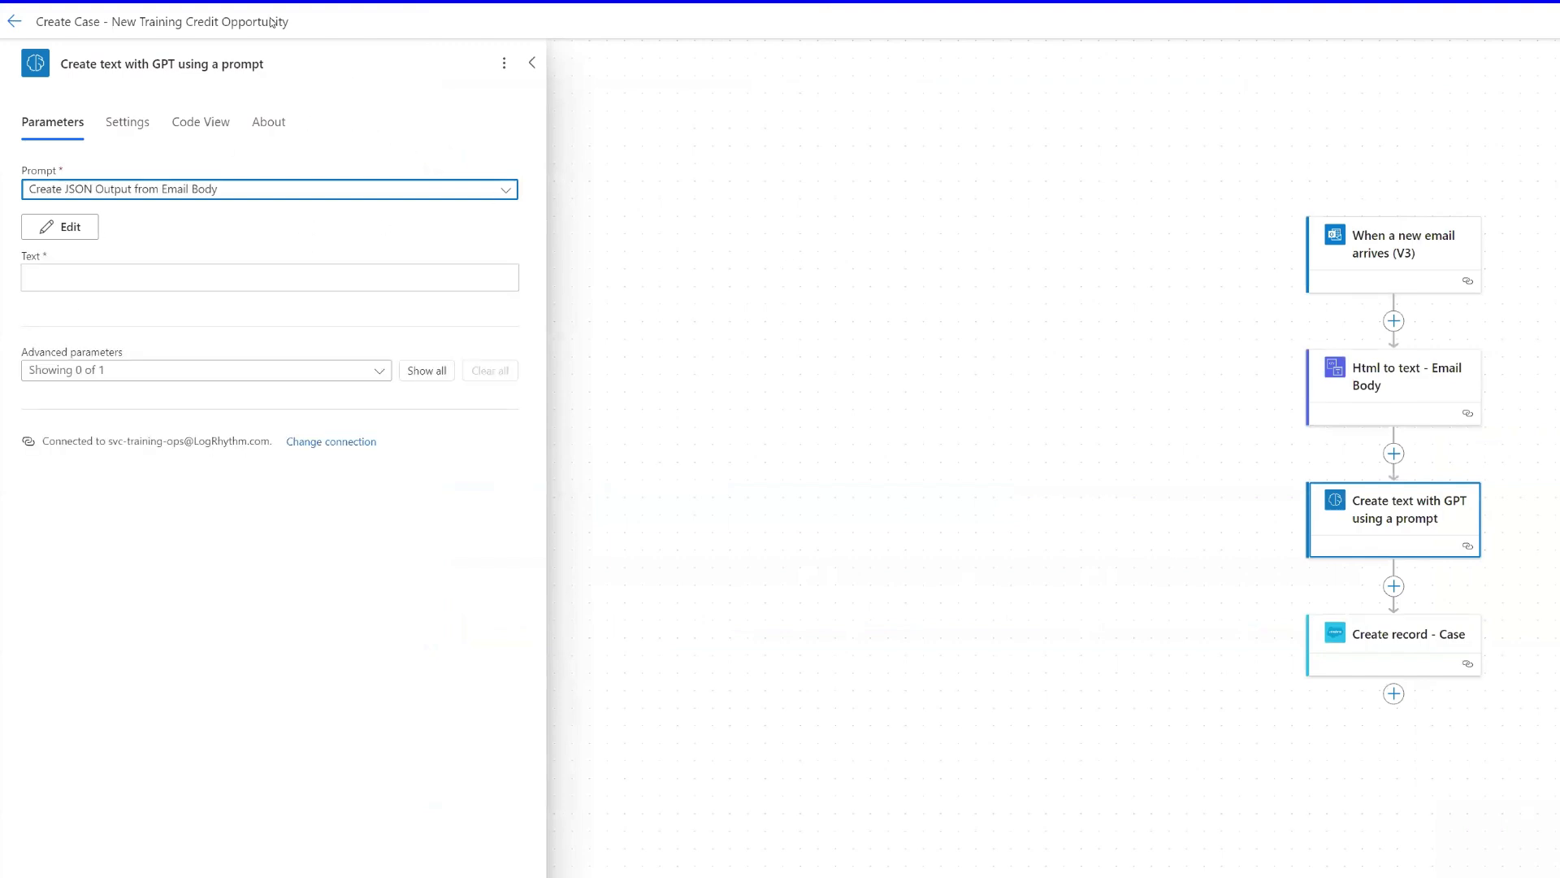
{"action": "left_click", "coordinate": [132, 279]}
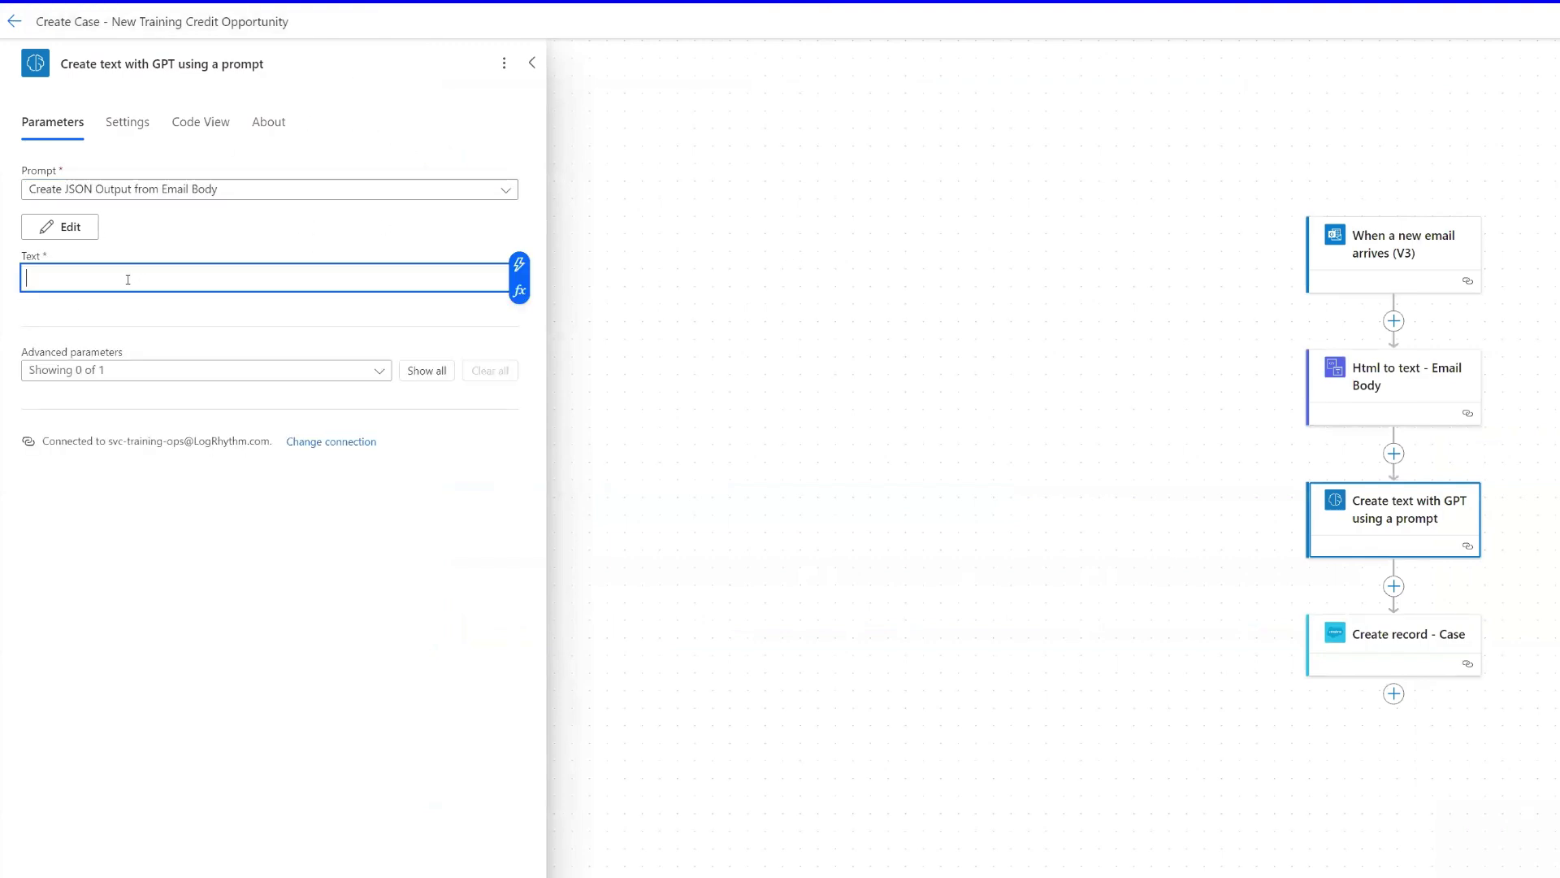
{"action": "left_click", "coordinate": [518, 264]}
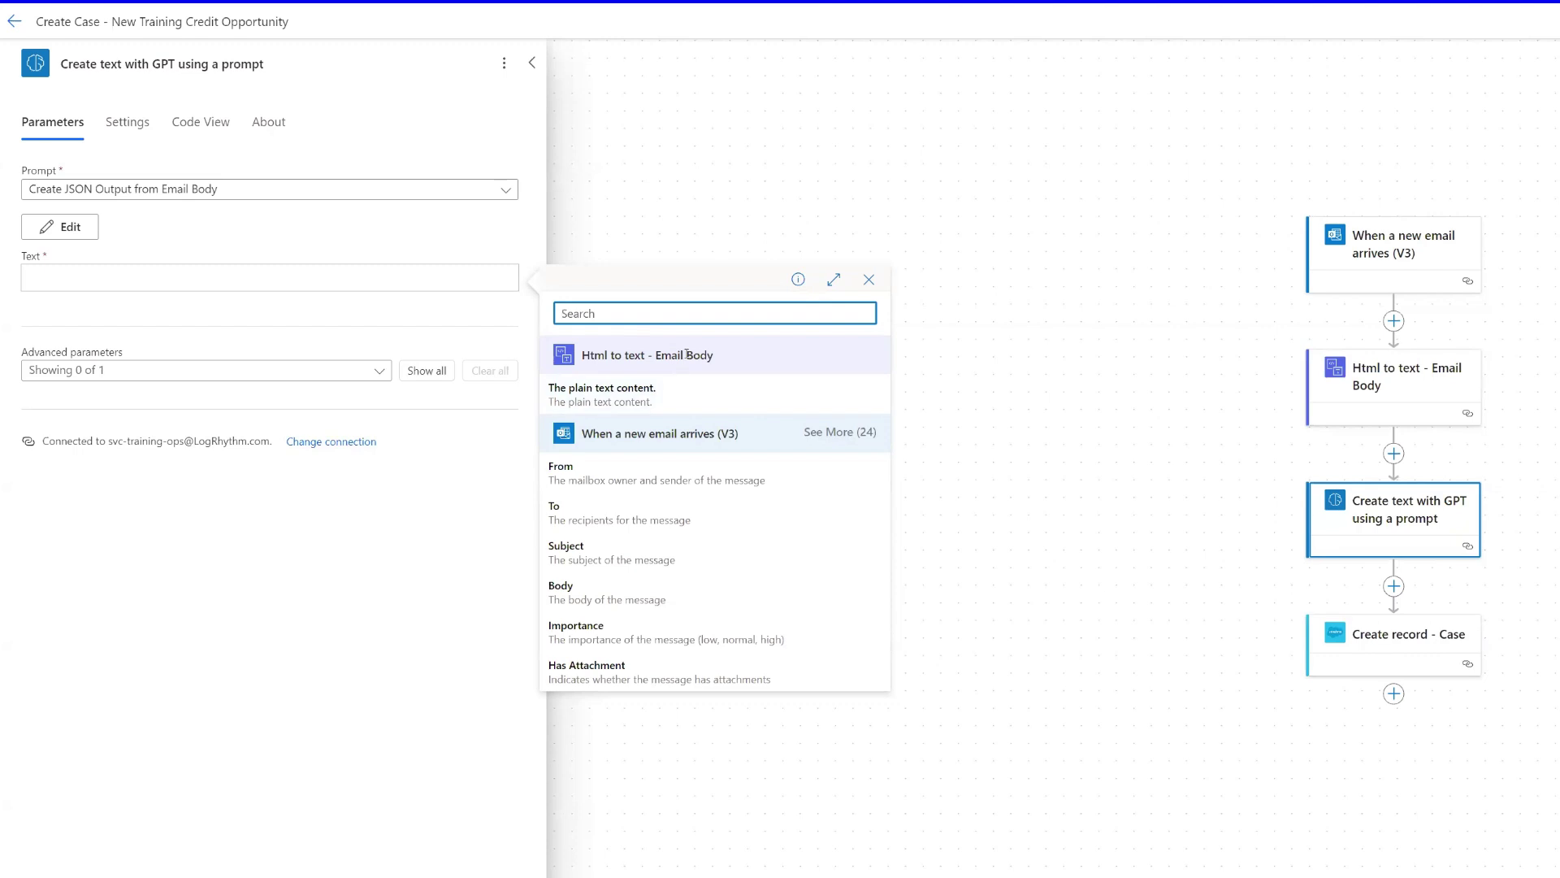
{"action": "left_click", "coordinate": [586, 400]}
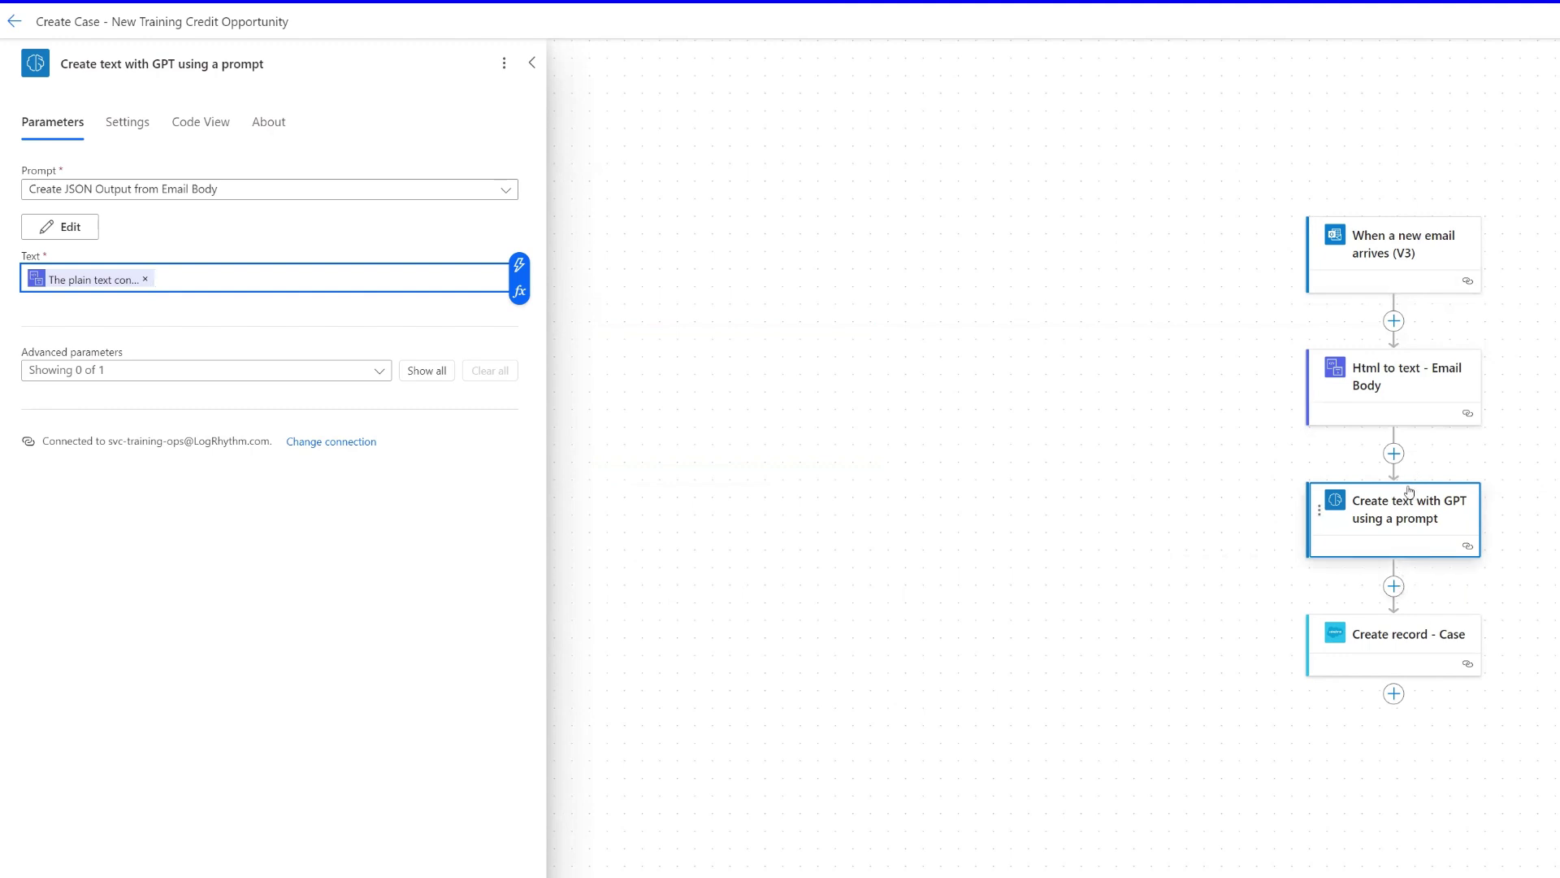
{"action": "left_click", "coordinate": [1394, 587]}
- Add a 'compose' Data Operation Compose action after the GPT step
{"action": "left_click", "coordinate": [1431, 568]}
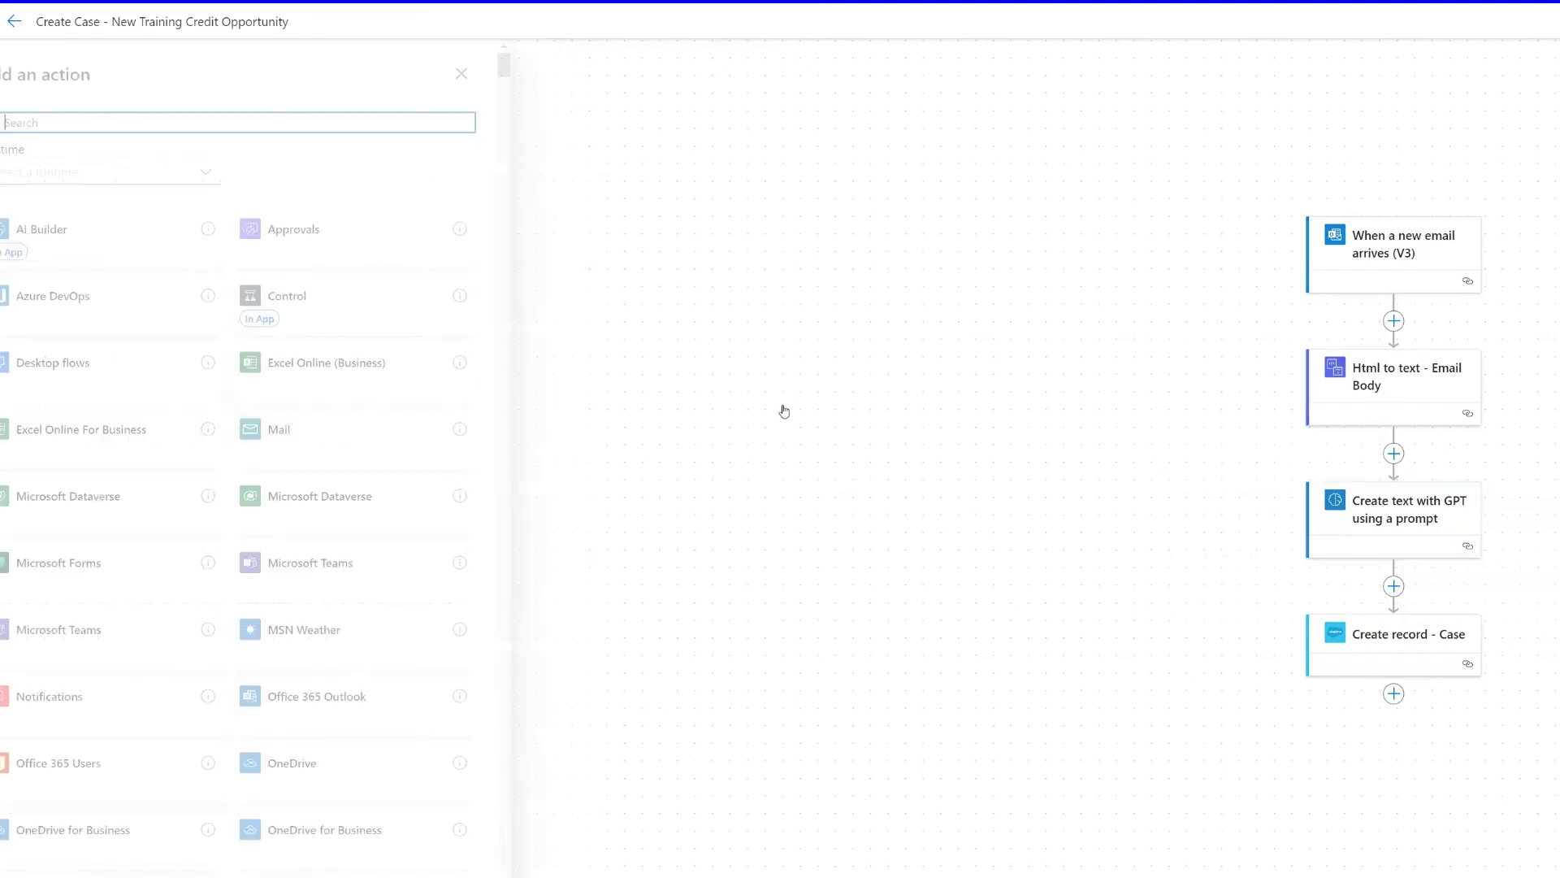
{"action": "type", "text": "compose"}
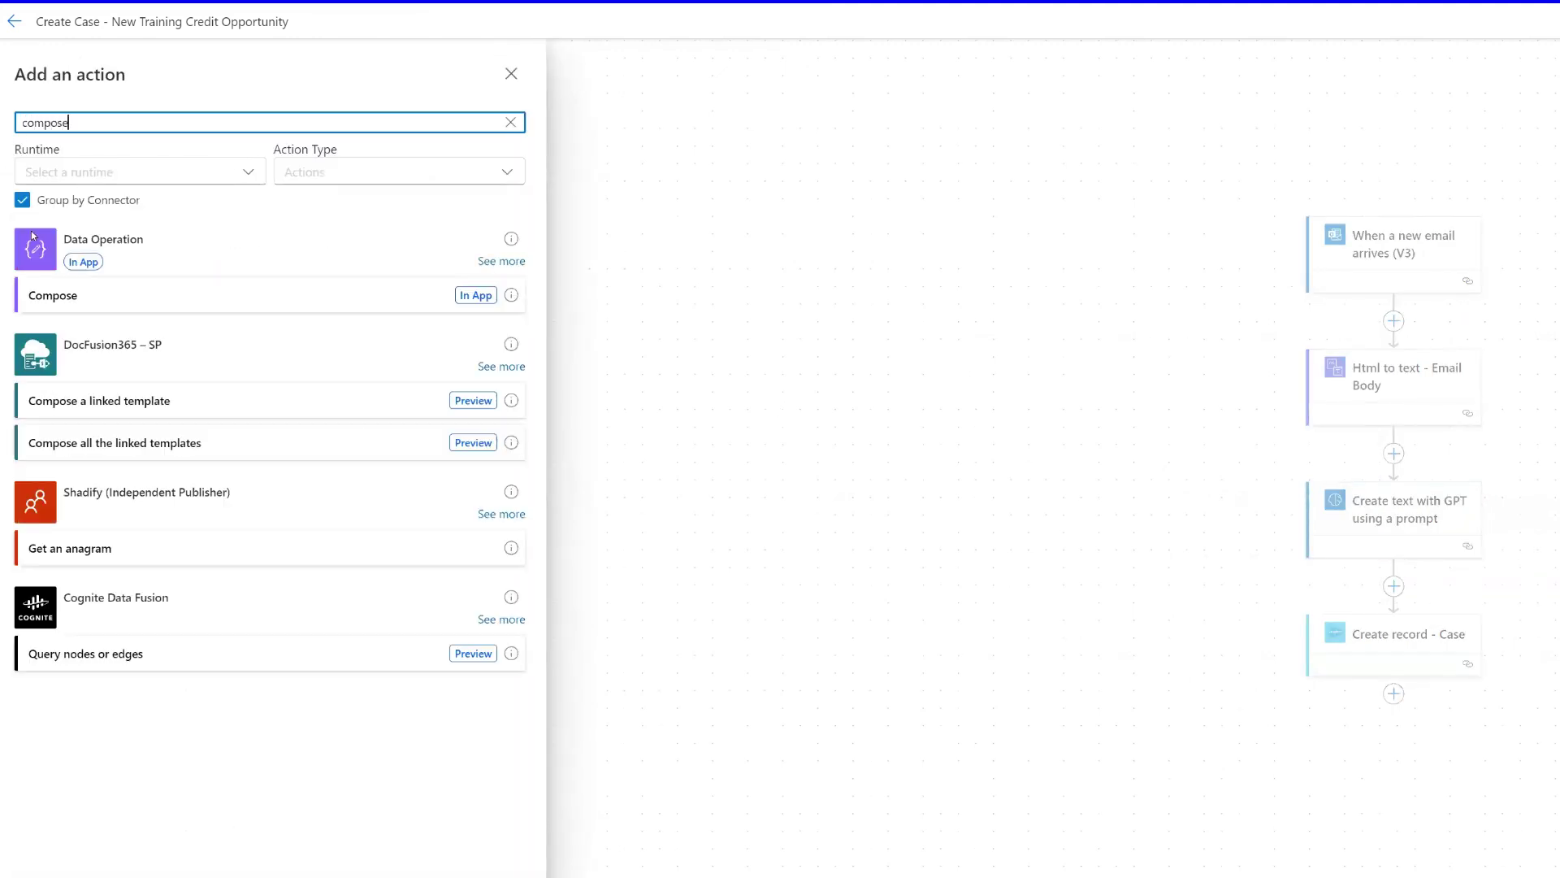
{"action": "left_click", "coordinate": [101, 308]}
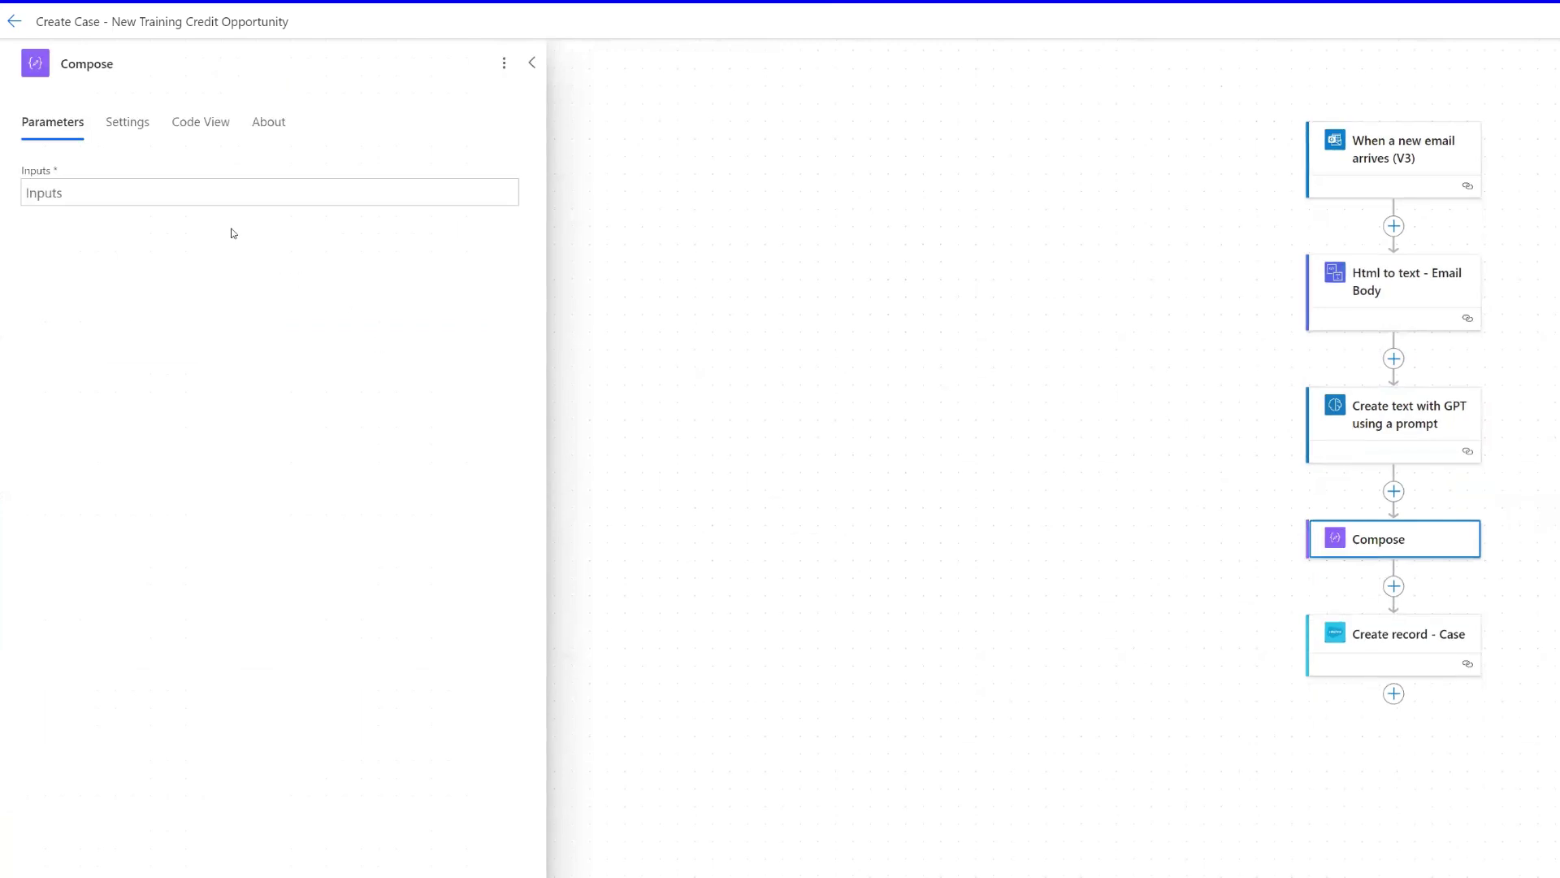
{"action": "left_click", "coordinate": [204, 196]}
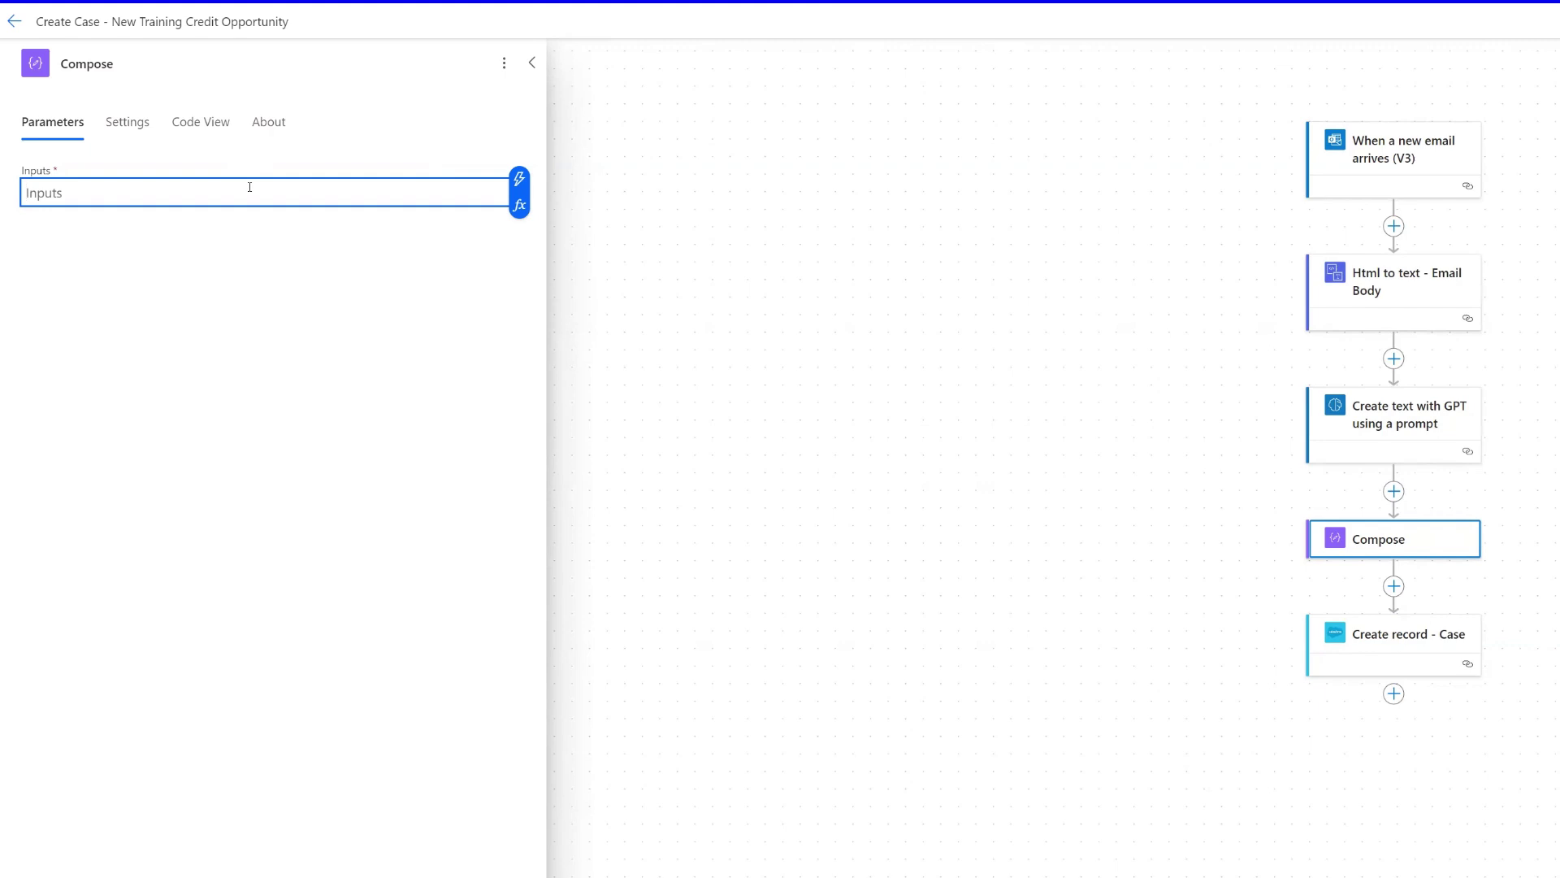
- Build an <a href= link from the pasted Opportunity URL, Opportunity_ID replacing the record id, ending '/view"'
{"action": "type", "text": "<a href="}
{"action": "type", "text": "https://myco.lightning.force.com/lightning/r/Opportunity/006Uf000008ESmDIAW/view"}
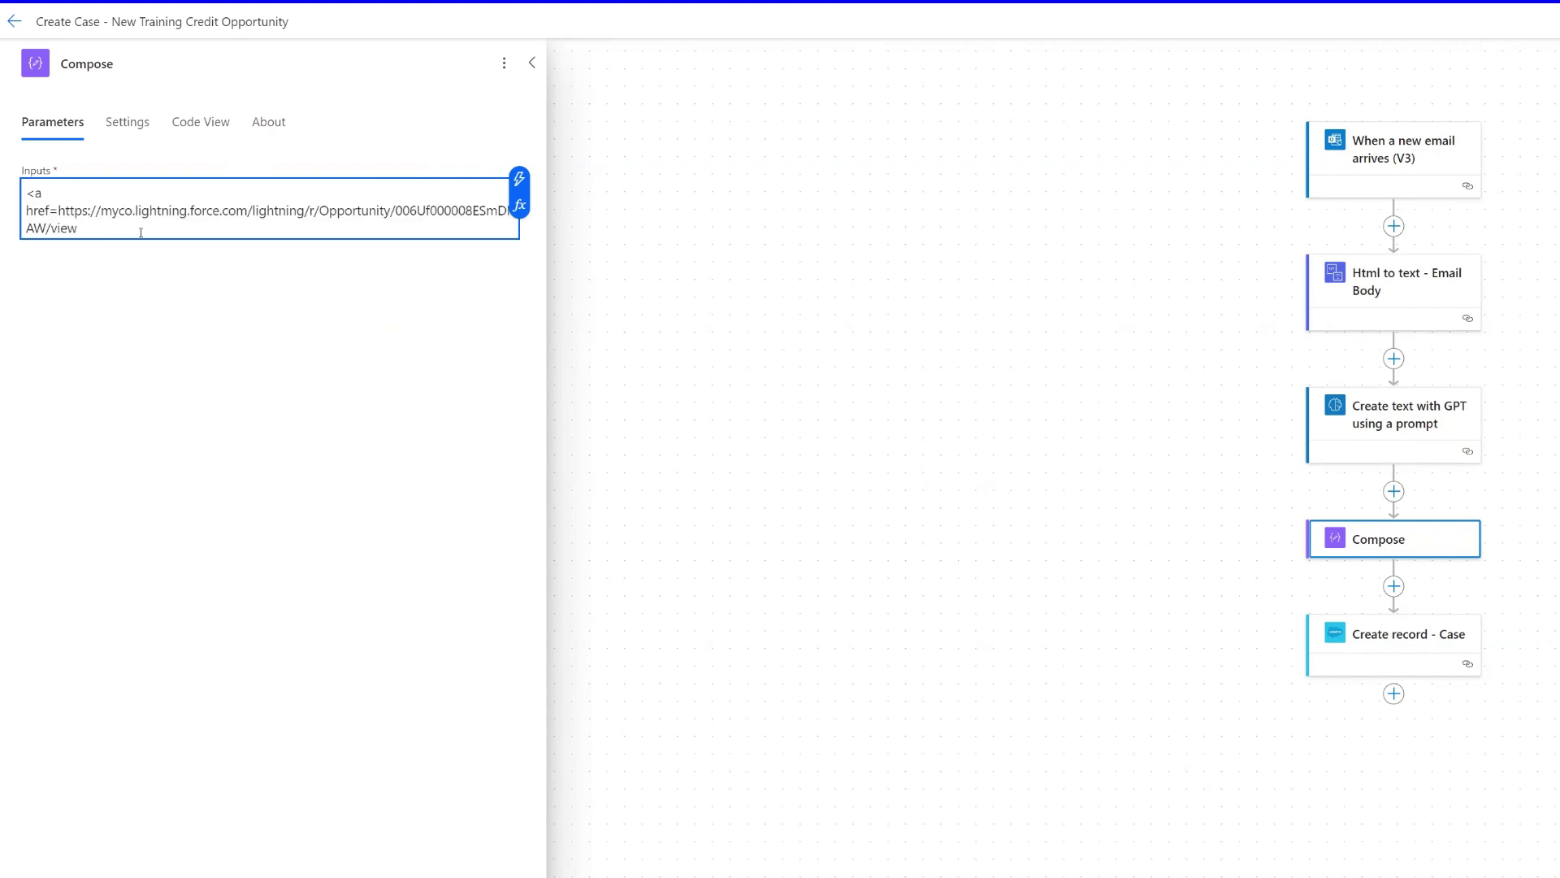
{"action": "key", "text": "Right"}
{"action": "key", "text": "Right"}
{"action": "key", "text": "BackSpace"}
{"action": "key", "text": "BackSpace"}
{"action": "key", "text": "BackSpace"}
{"action": "key", "text": "BackSpace"}
{"action": "key", "text": "BackSpace"}
{"action": "key", "text": "BackSpace"}
{"action": "key", "text": "BackSpace"}
{"action": "key", "text": "BackSpace"}
{"action": "key", "text": "BackSpace"}
{"action": "key", "text": "BackSpace"}
{"action": "key", "text": "BackSpace"}
{"action": "key", "text": "BackSpace"}
{"action": "key", "text": "BackSpace"}
{"action": "key", "text": "BackSpace"}
{"action": "key", "text": "BackSpace"}
{"action": "key", "text": "BackSpace"}
{"action": "key", "text": "BackSpace"}
{"action": "key", "text": "BackSpace"}
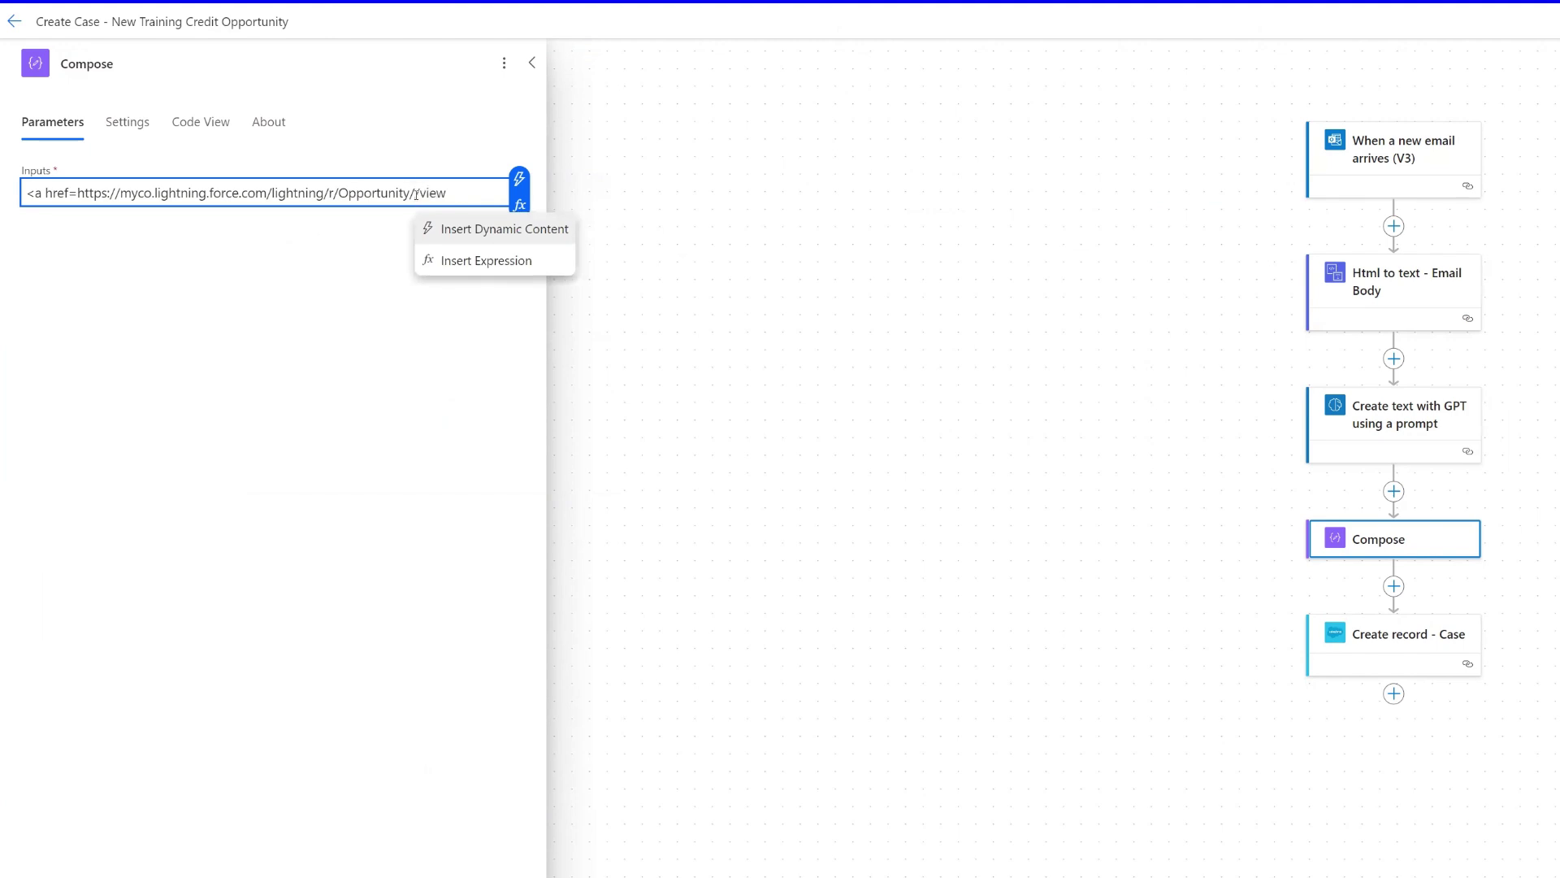
{"action": "left_click", "coordinate": [505, 231]}
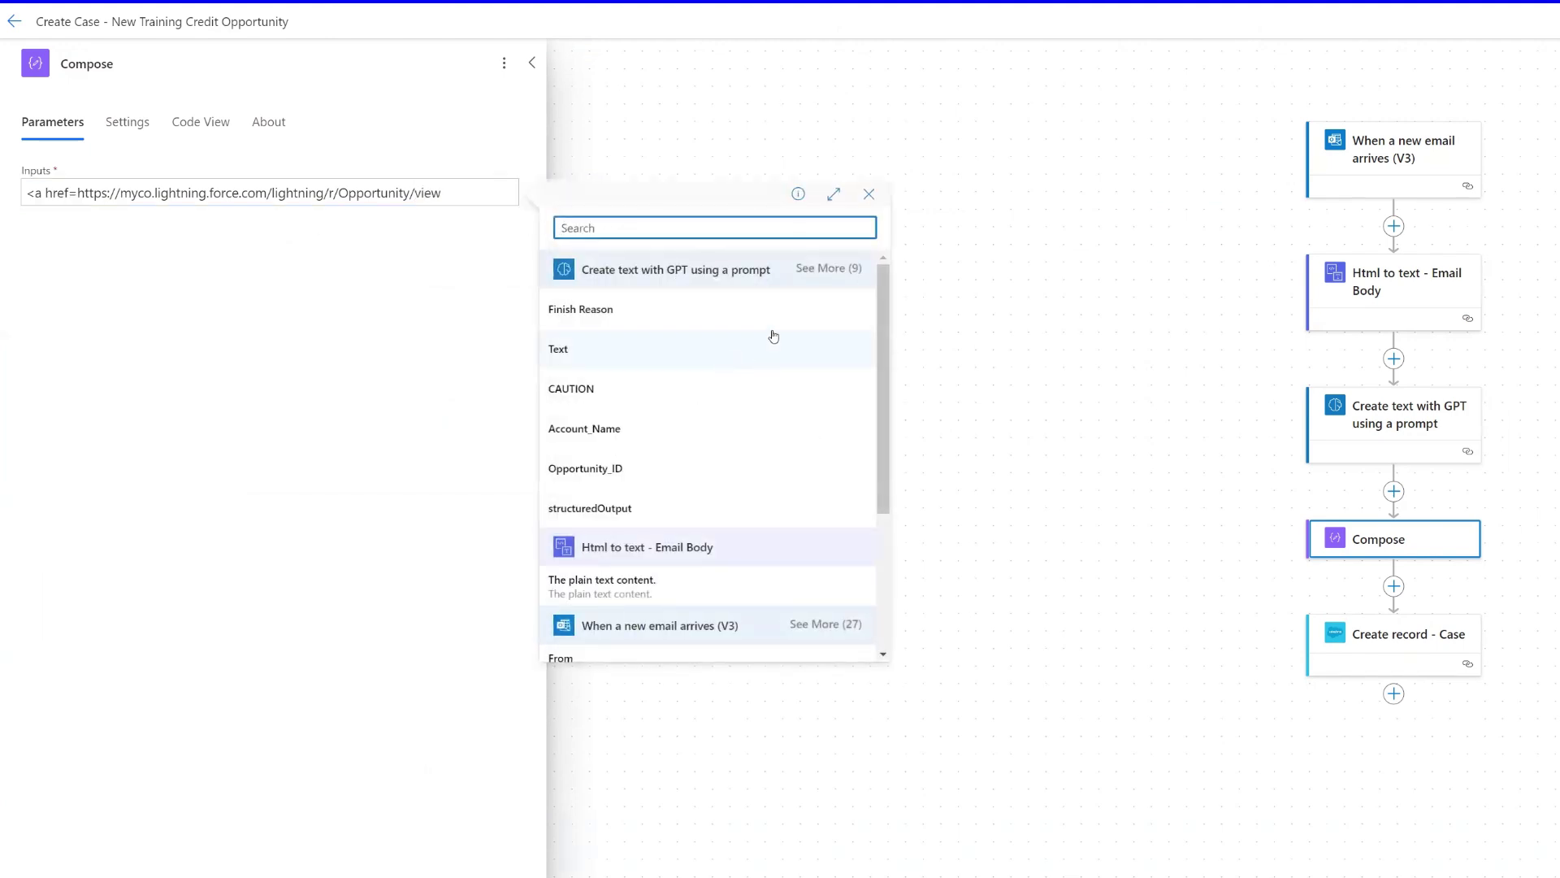
{"action": "scroll", "coordinate": [774, 336], "scroll_direction": "down", "scroll_amount": 2}
{"action": "scroll", "coordinate": [773, 336], "scroll_direction": "up", "scroll_amount": 2}
{"action": "left_click", "coordinate": [596, 472]}
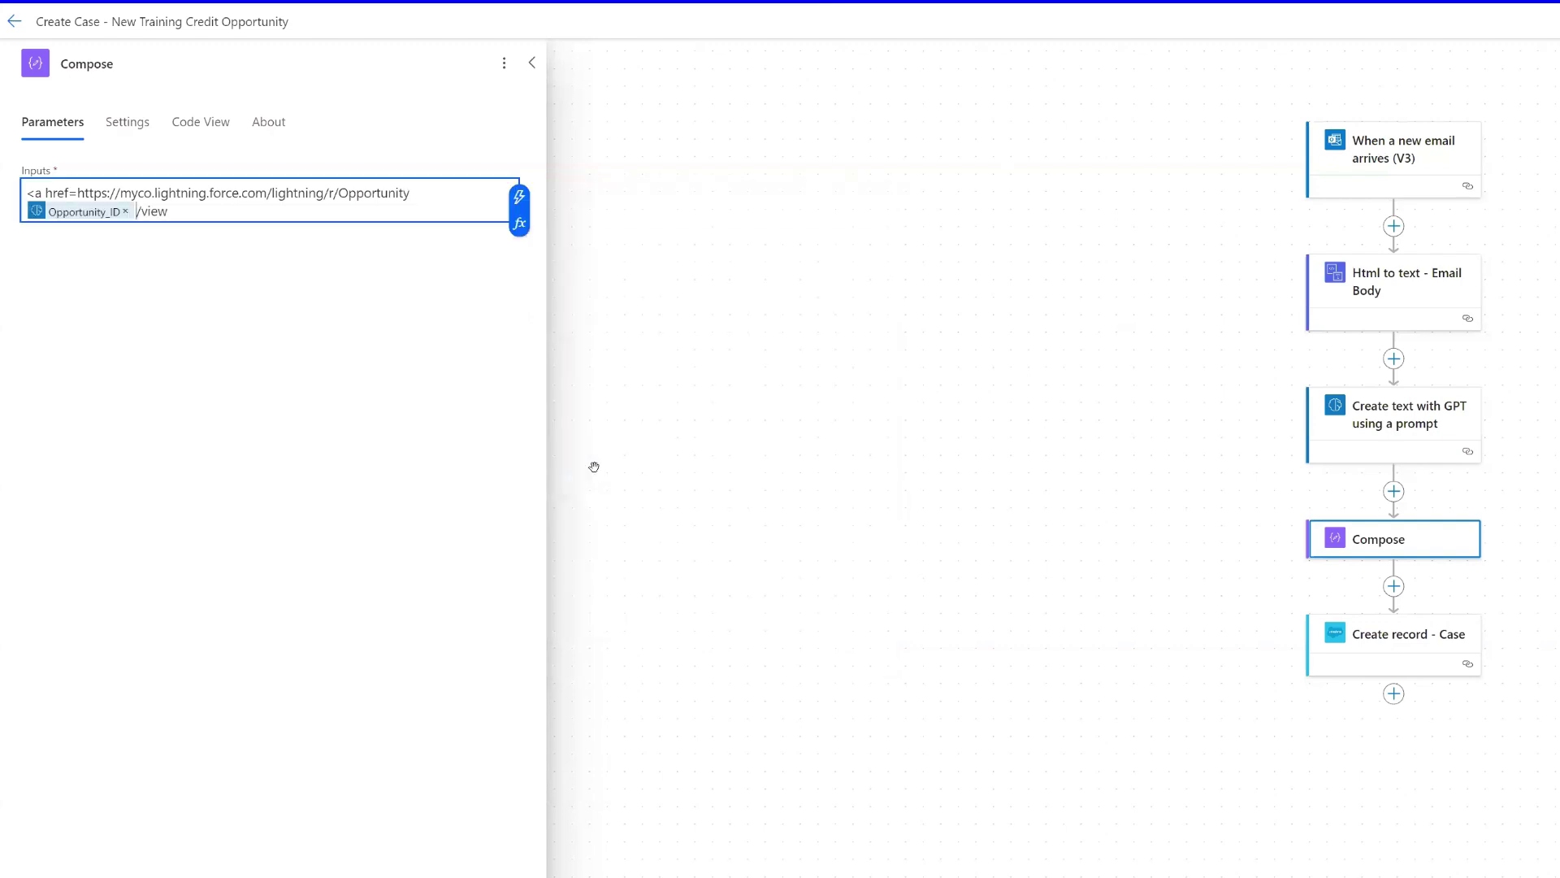
{"action": "type", "text": "/view\""}
- Quote the URL and add Account_Name as the link text, closing the tag
{"action": "left_click", "coordinate": [78, 192]}
{"action": "type", "text": "\""}
{"action": "left_click", "coordinate": [198, 203]}
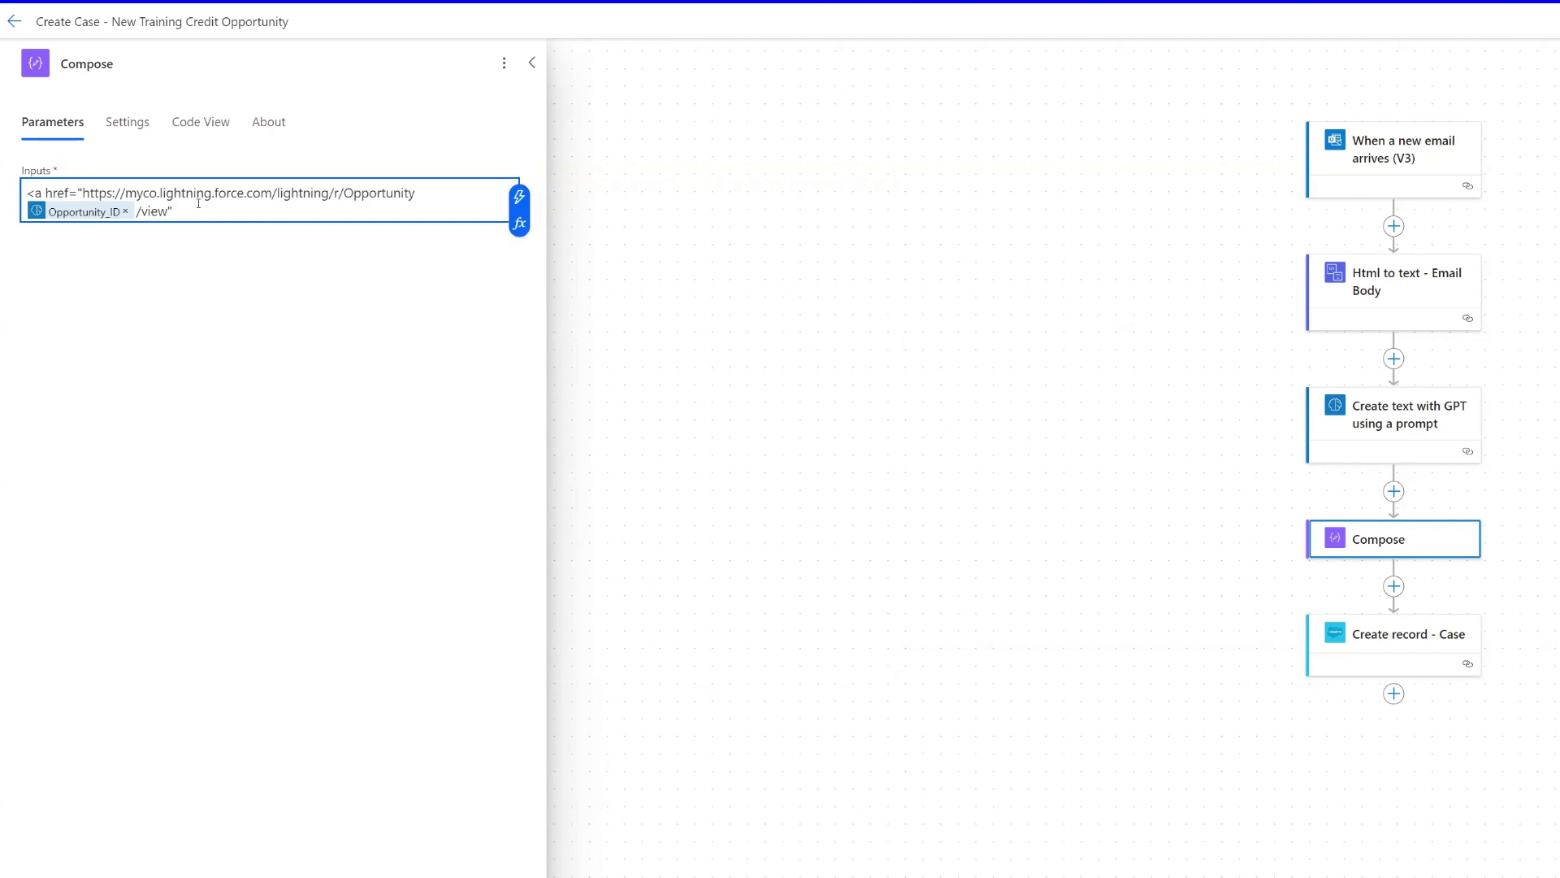
{"action": "type", "text": ">"}
{"action": "left_click", "coordinate": [519, 196]}
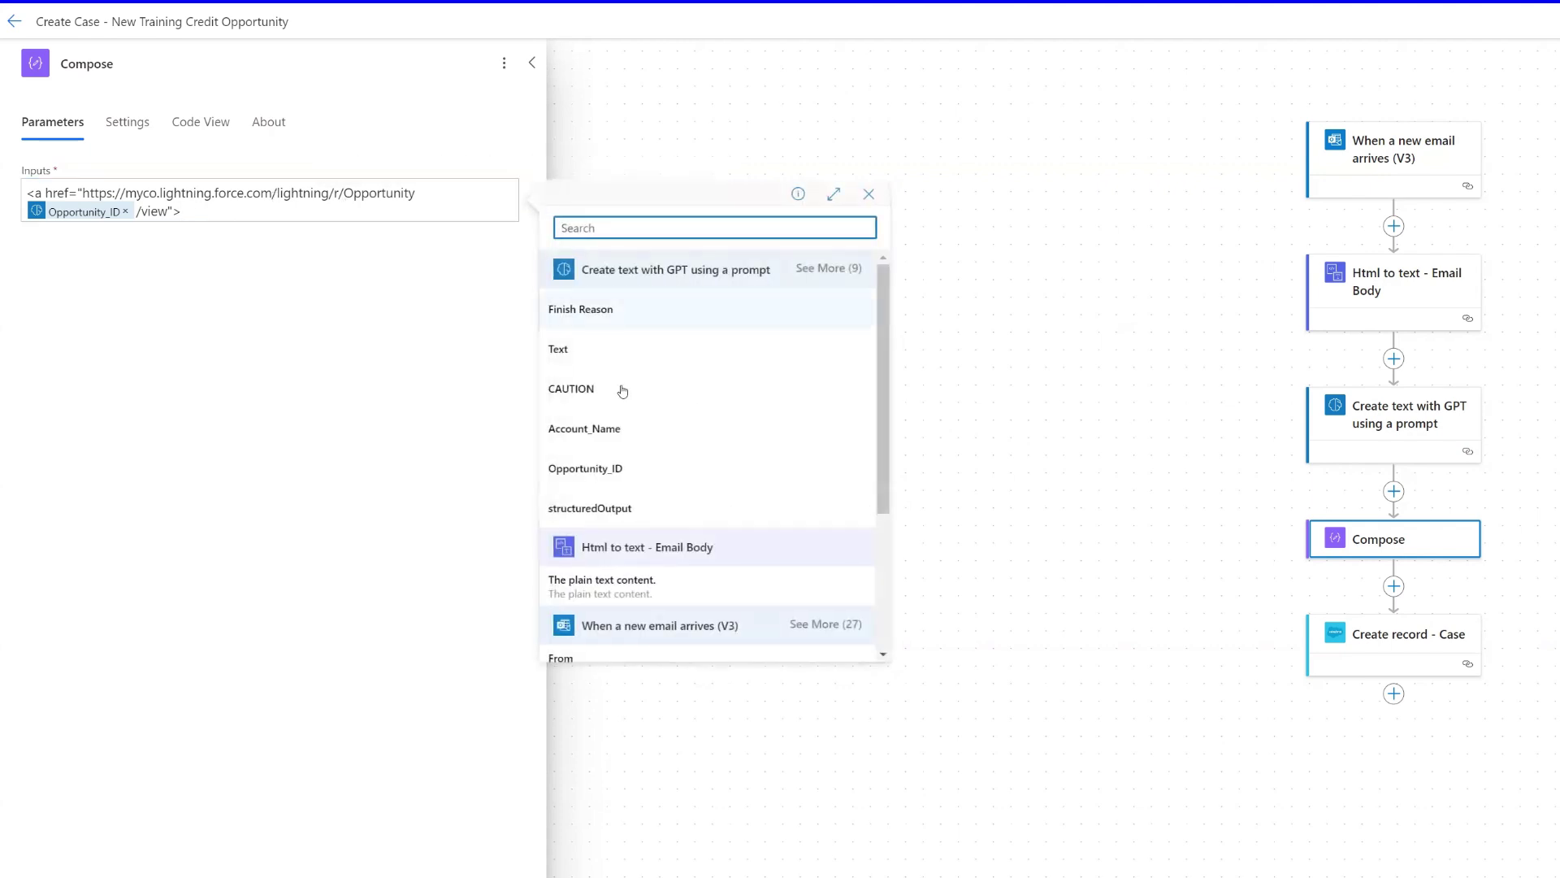
{"action": "left_click", "coordinate": [584, 428]}
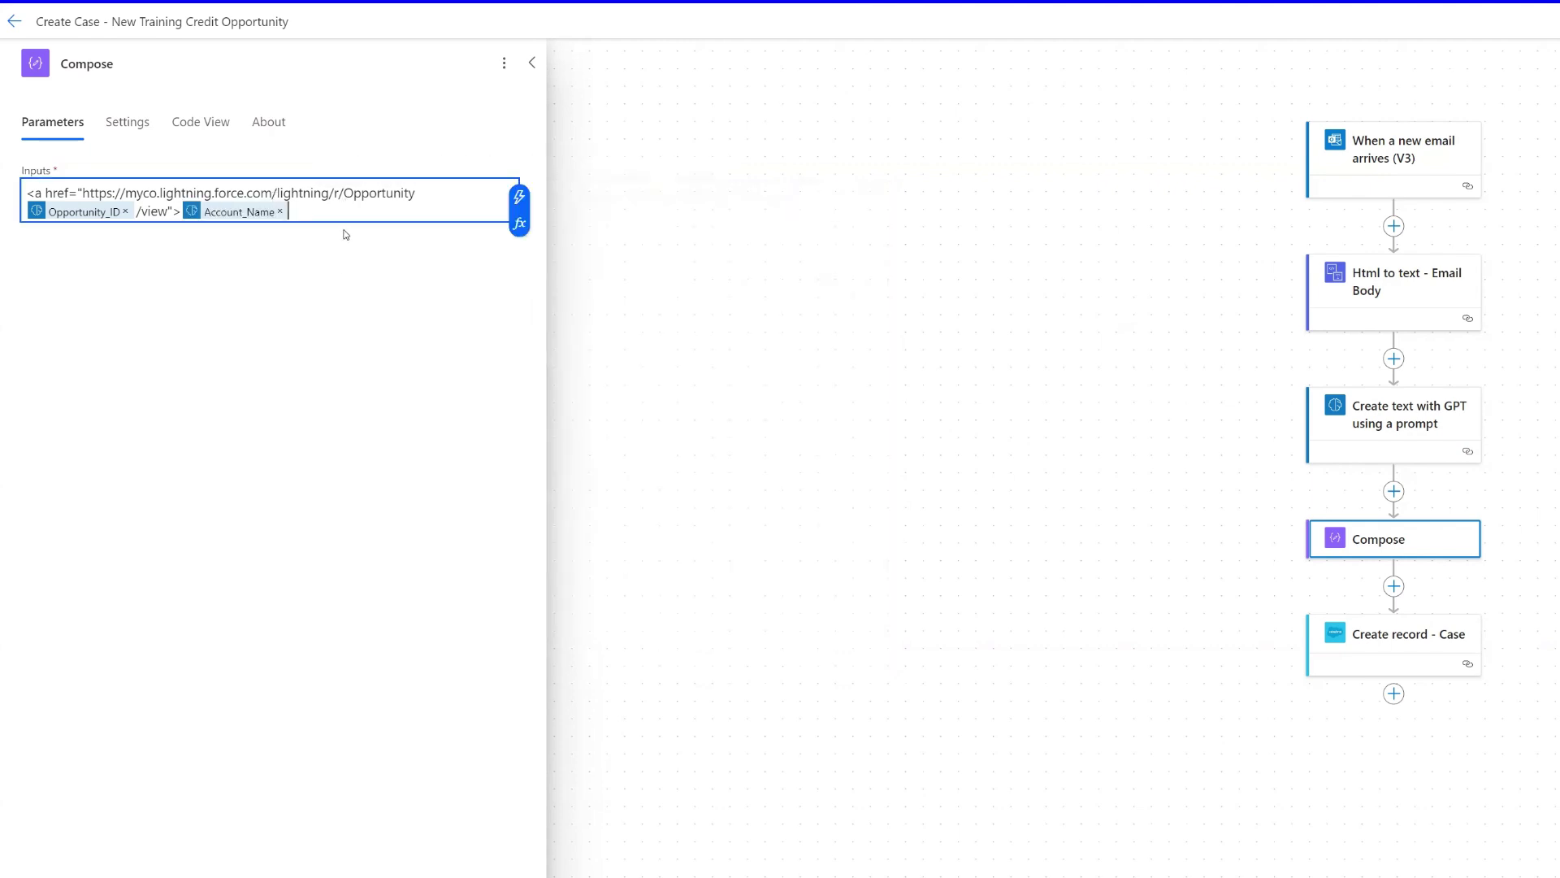
{"action": "type", "text": "</a"}
{"action": "type", "text": ">"}
- Rename the Compose step to 'Compose - Opportunity URL'
{"action": "left_click", "coordinate": [161, 63]}
{"action": "type", "text": "- "}
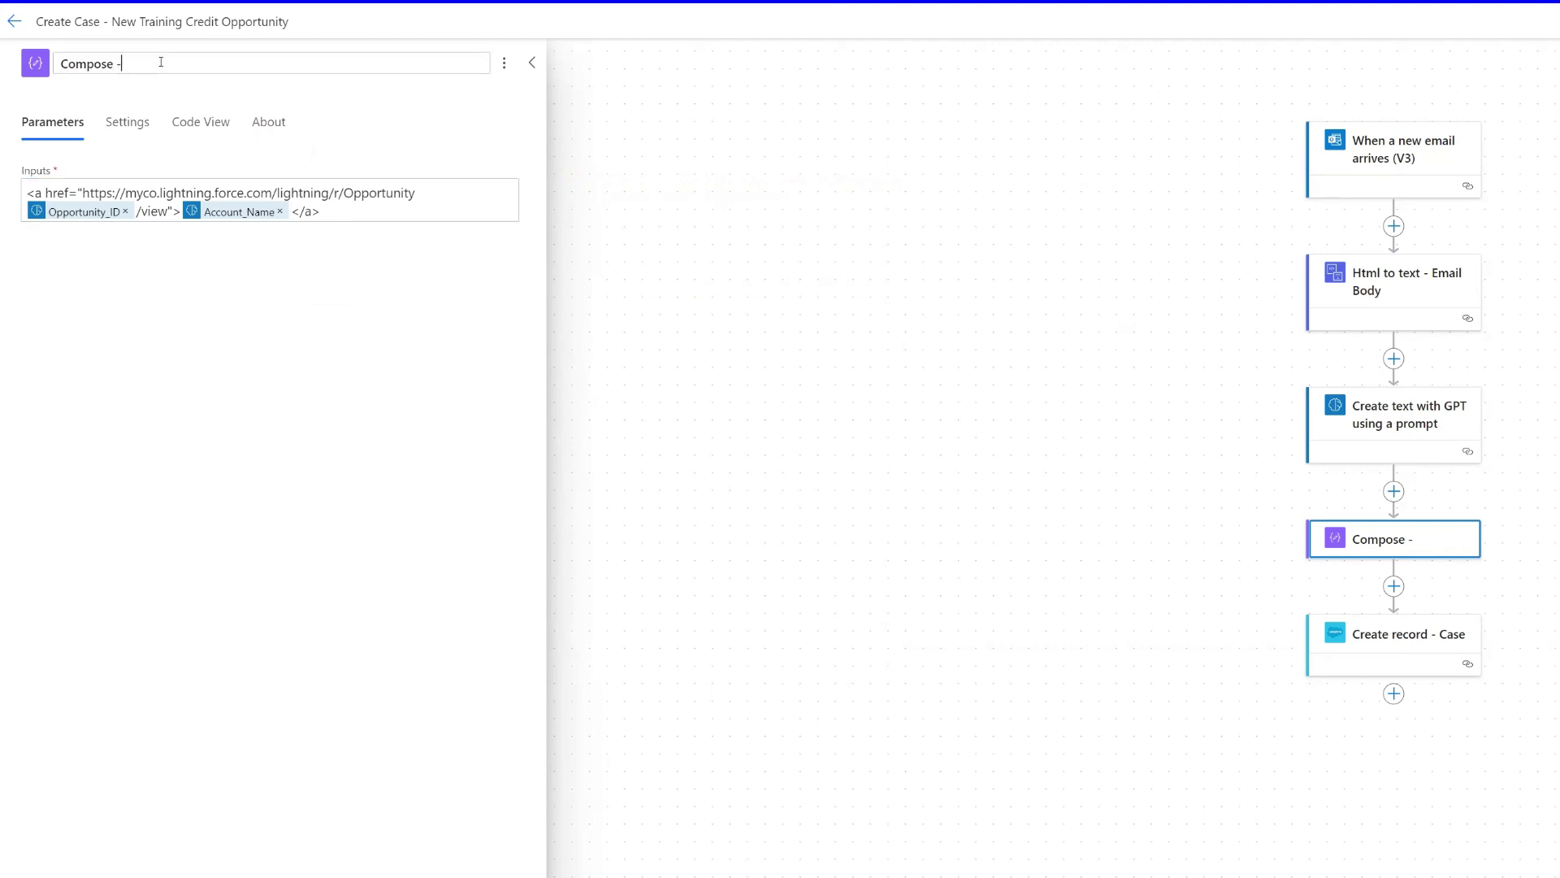
{"action": "type", "text": "Opportunity URL"}
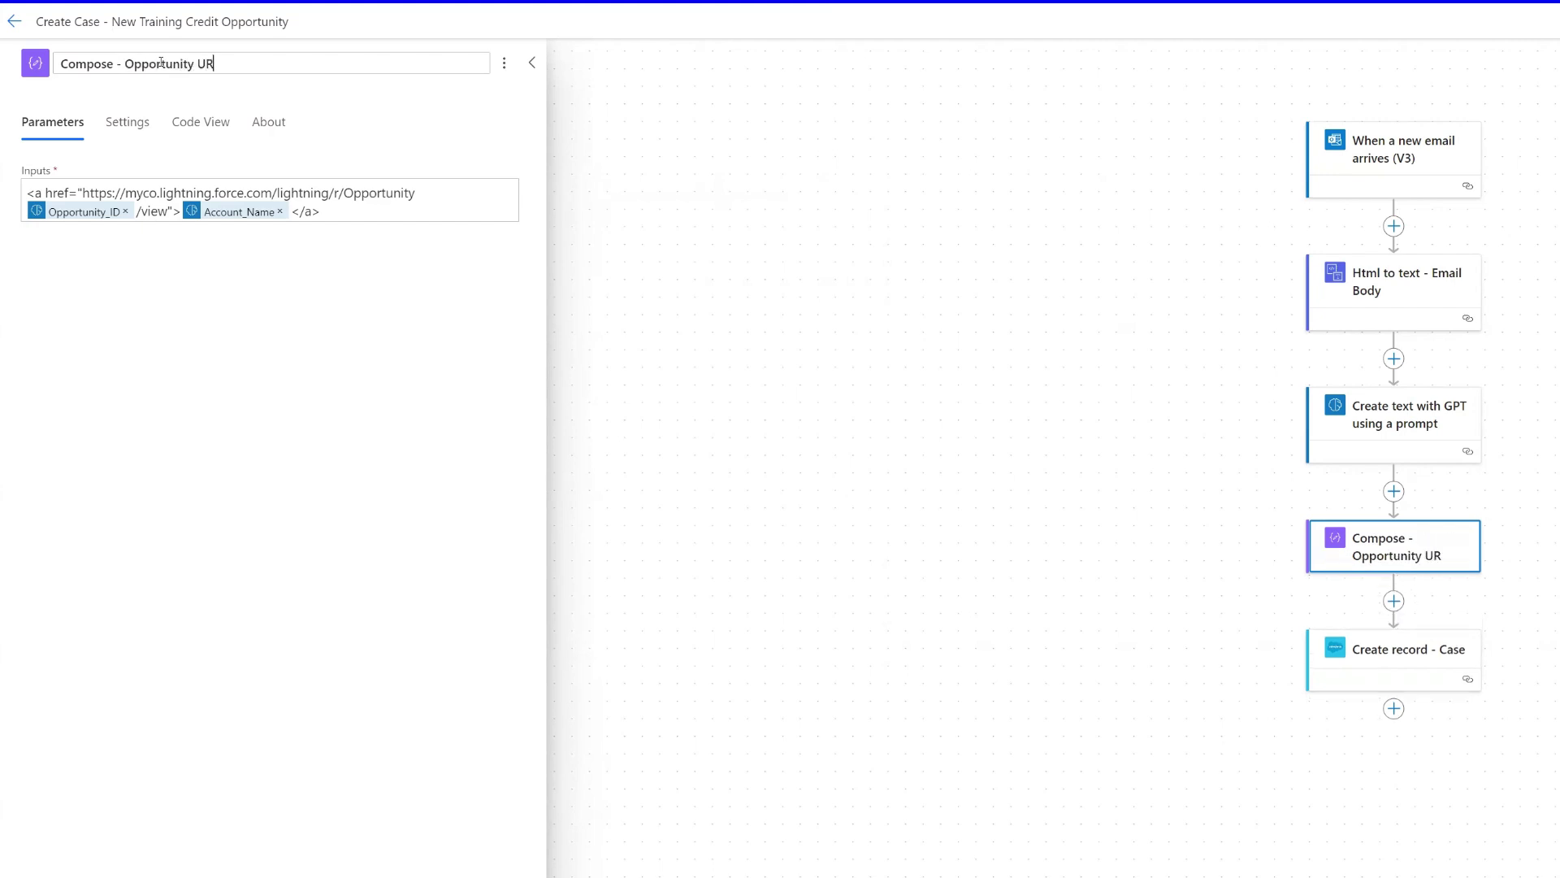
{"action": "left_click", "coordinate": [431, 405]}
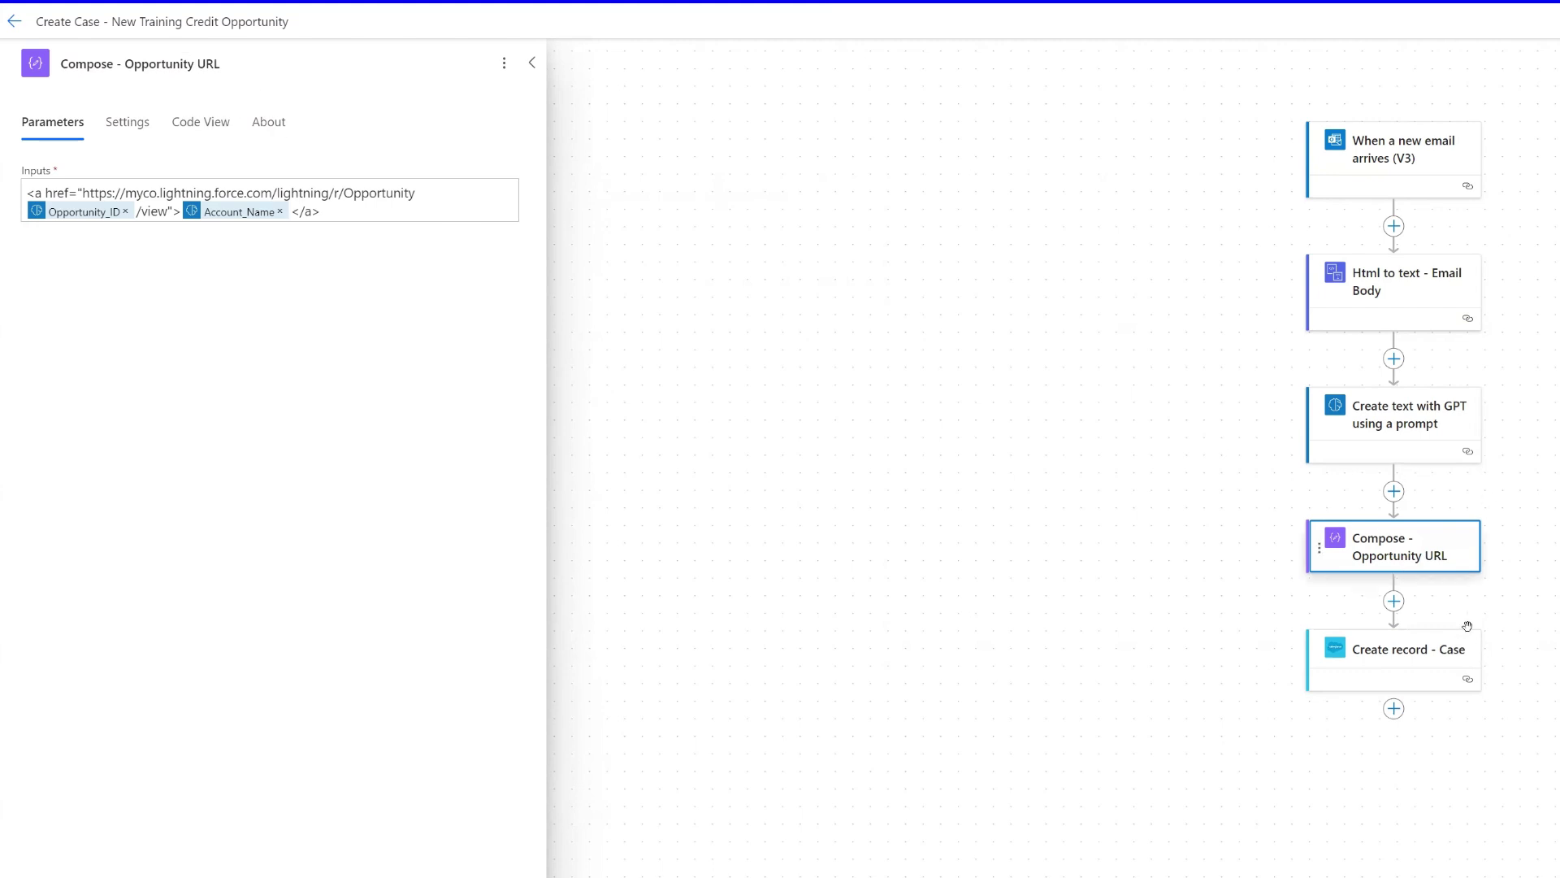
- Replace the Case Details' email Body with 'Opportunity:' and the Compose - Opportunity URL Outputs token
{"action": "left_click", "coordinate": [1429, 652]}
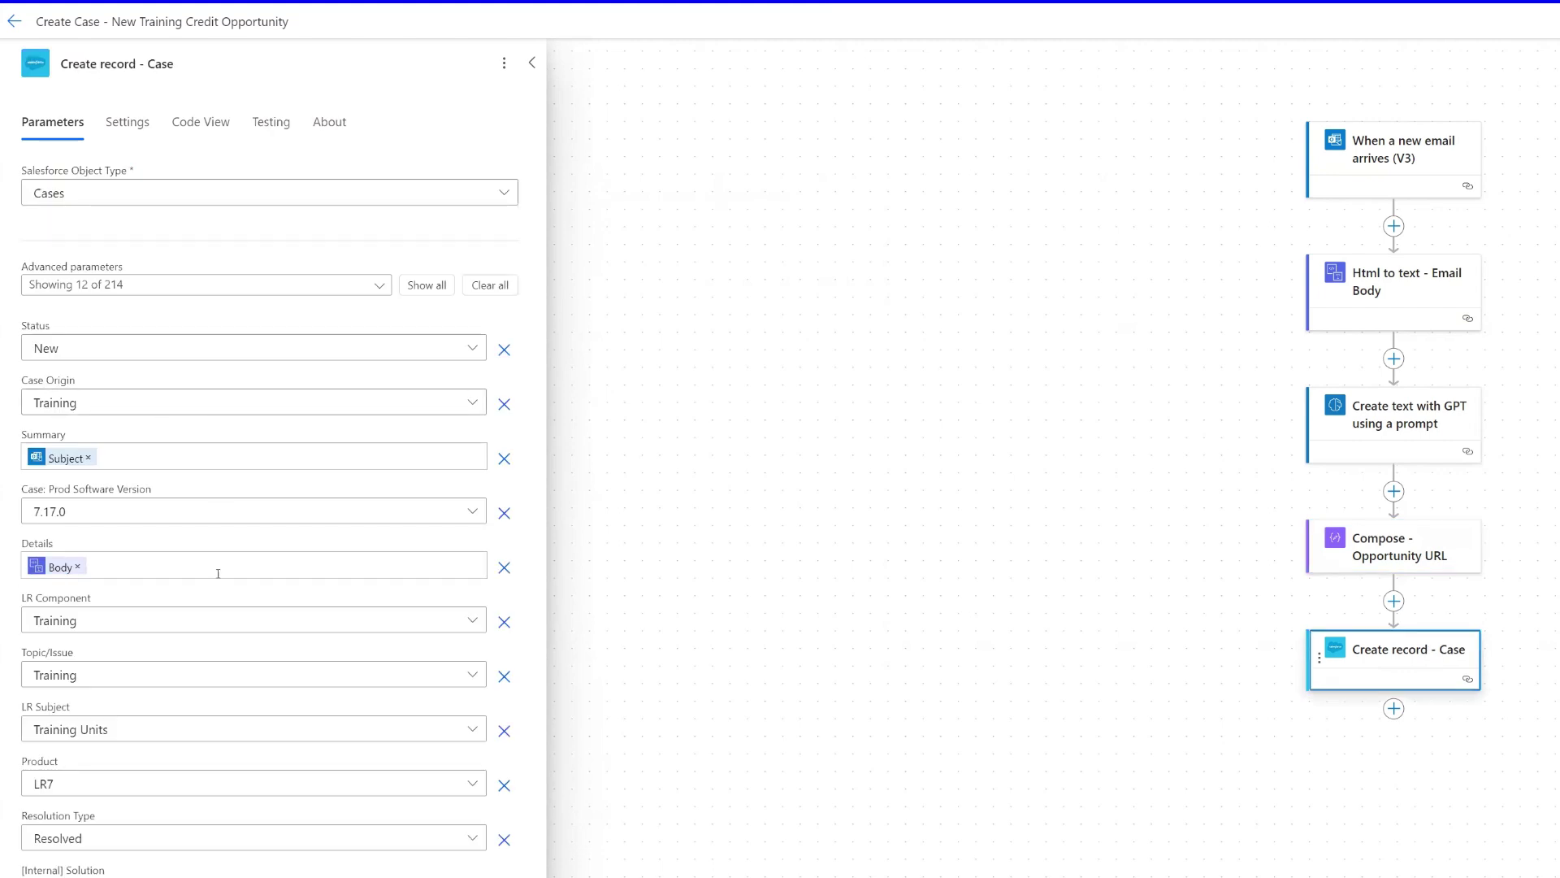
{"action": "left_click", "coordinate": [78, 568]}
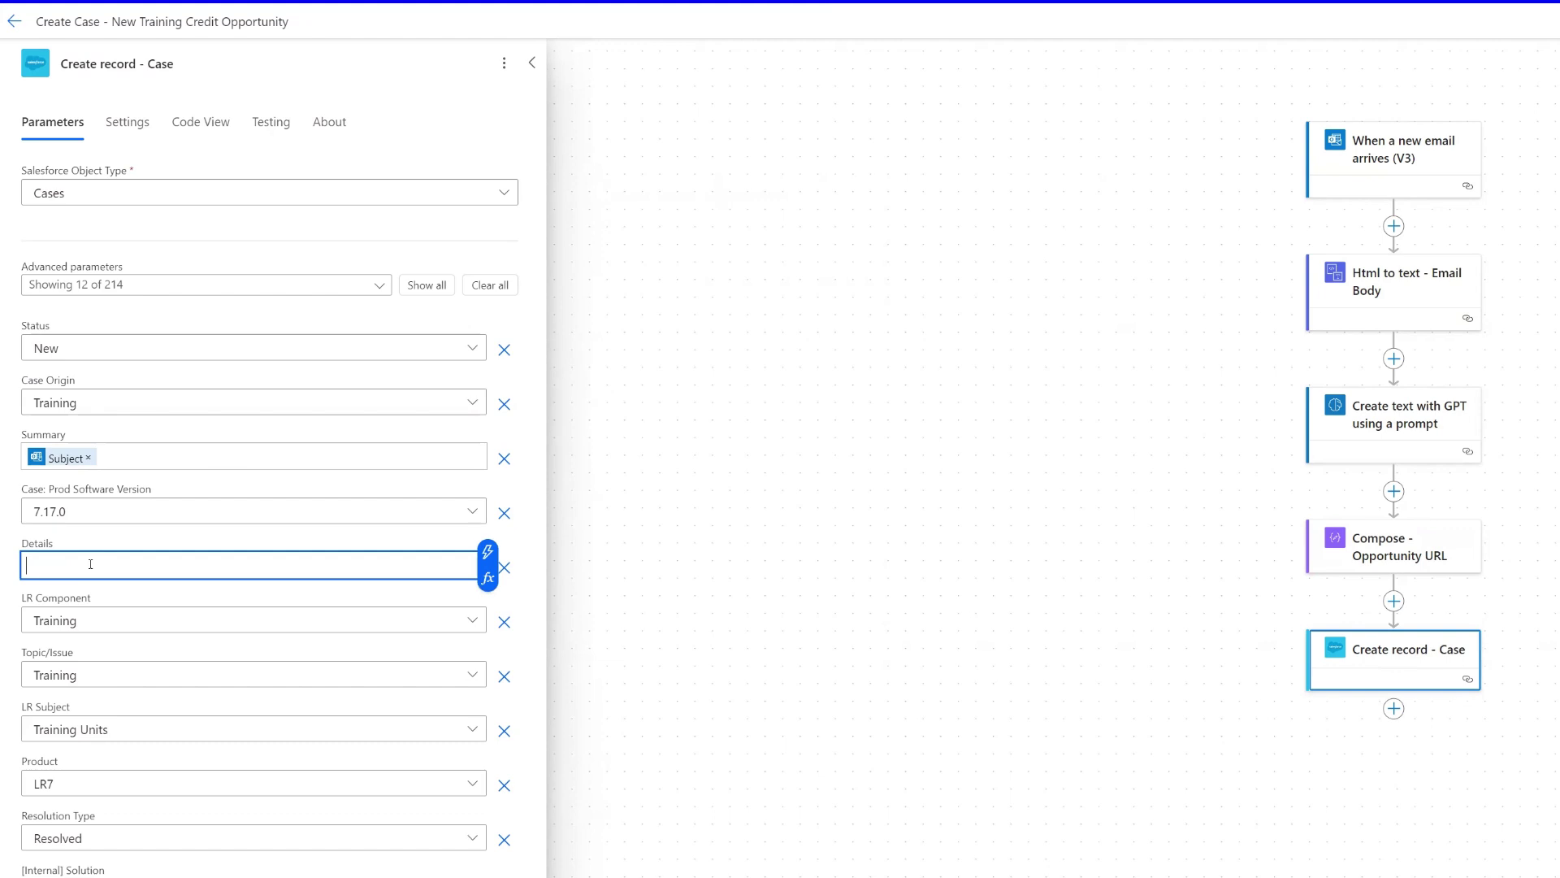
{"action": "left_click", "coordinate": [488, 553]}
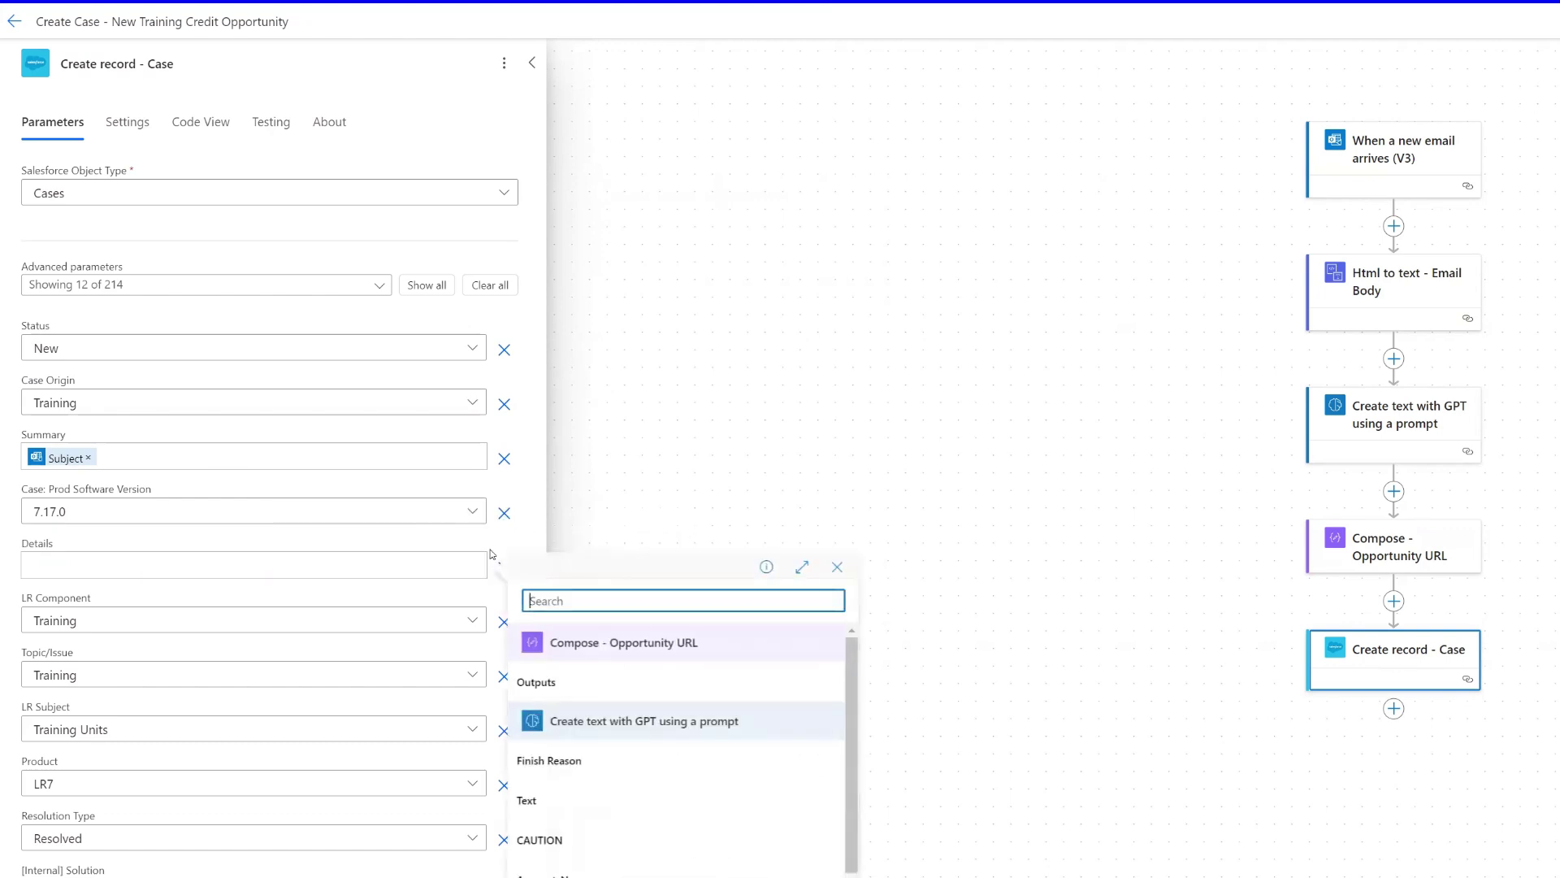
{"action": "left_click", "coordinate": [571, 683]}
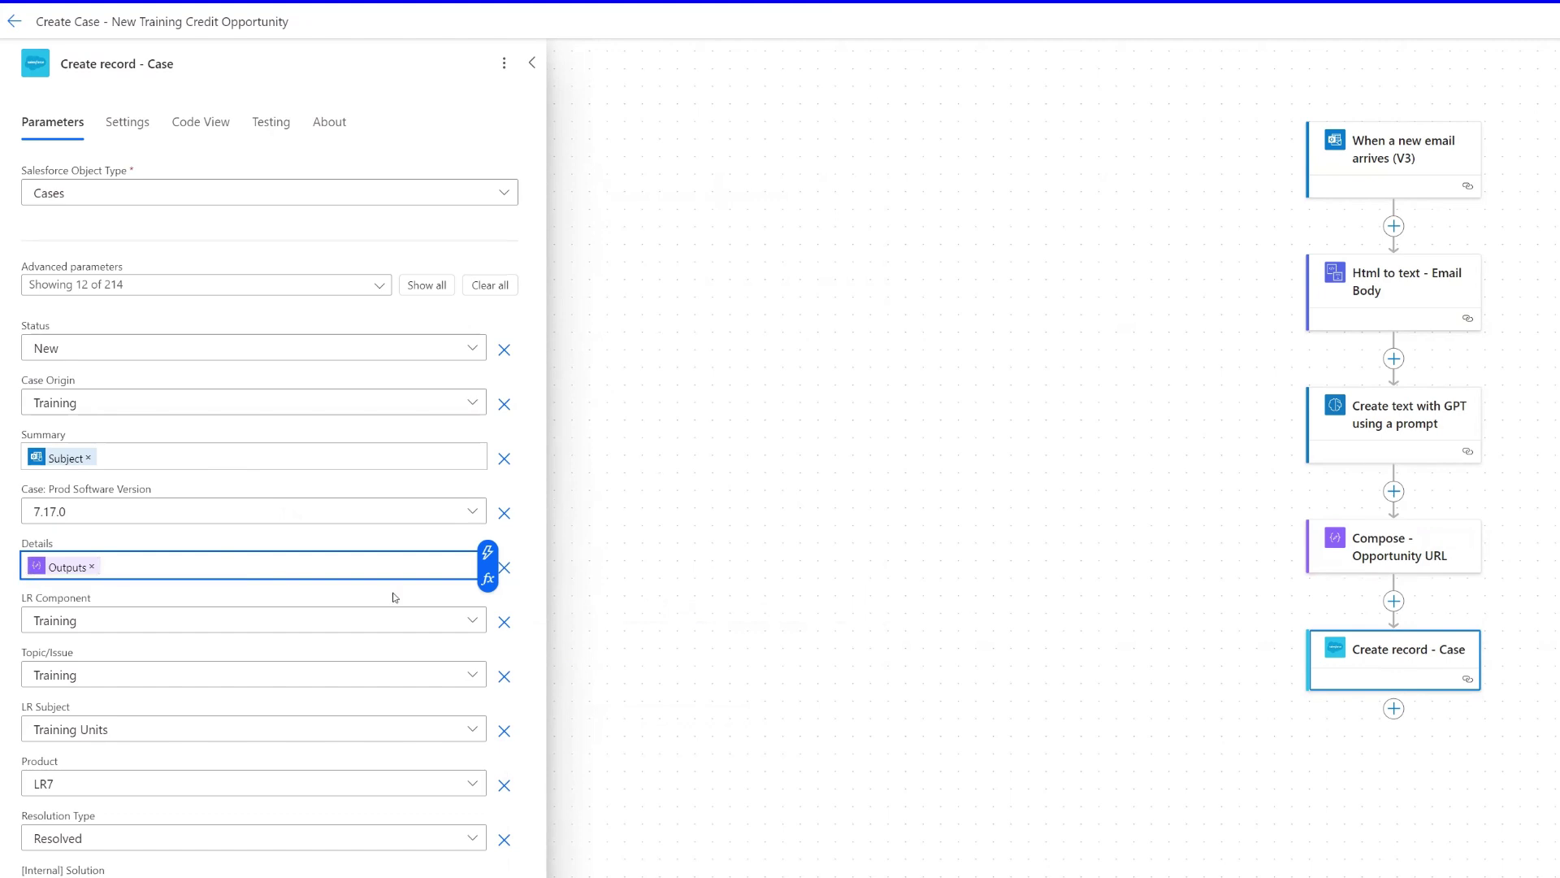
{"action": "type", "text": "Oppor "}
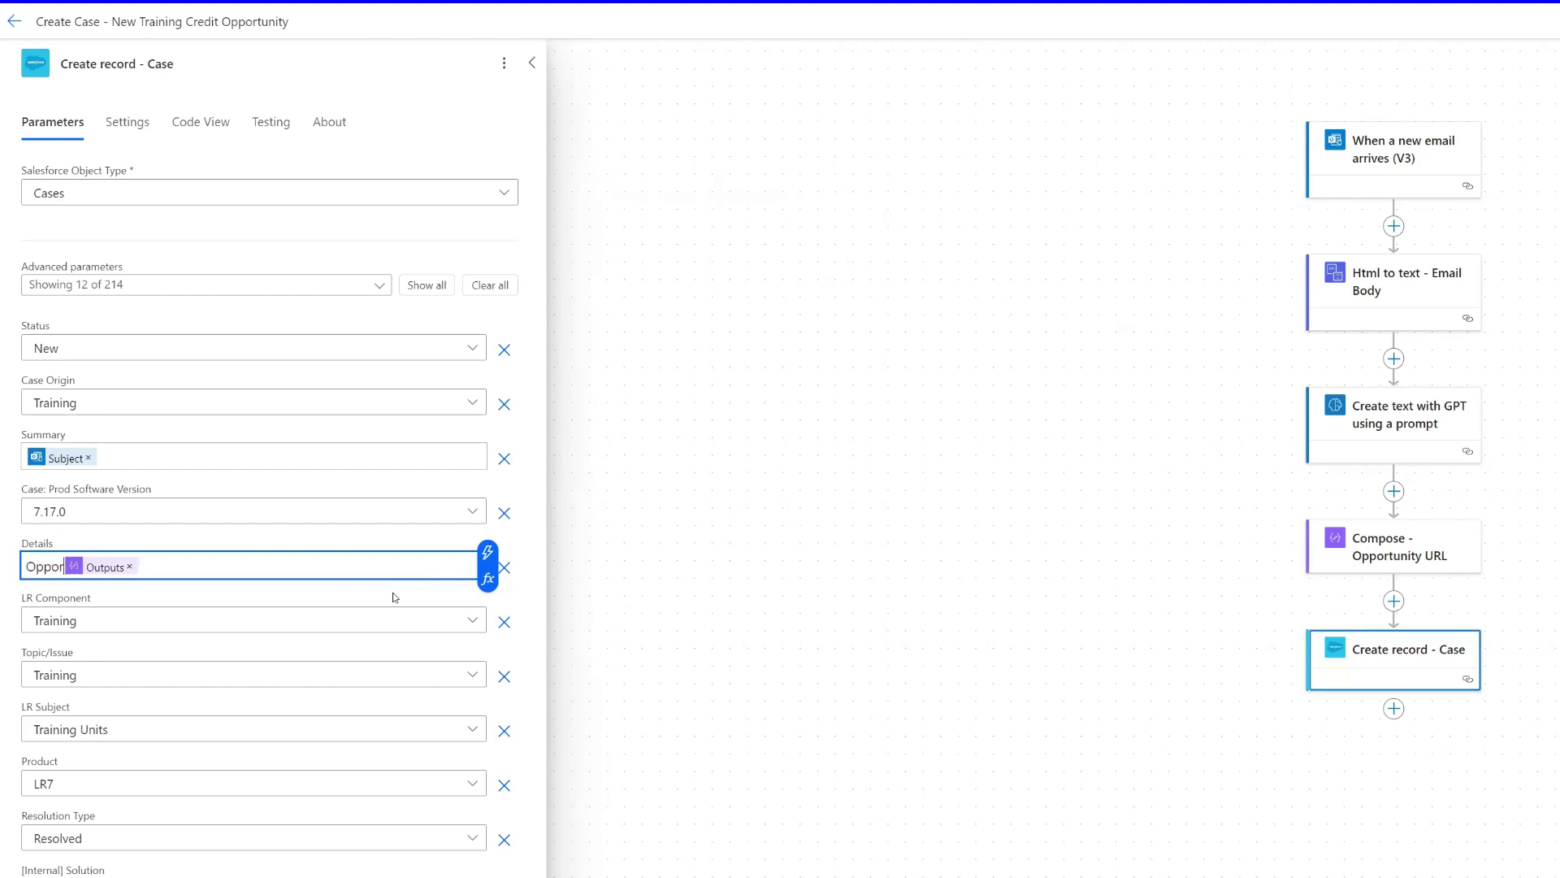
{"action": "type", "text": "tunity:"}
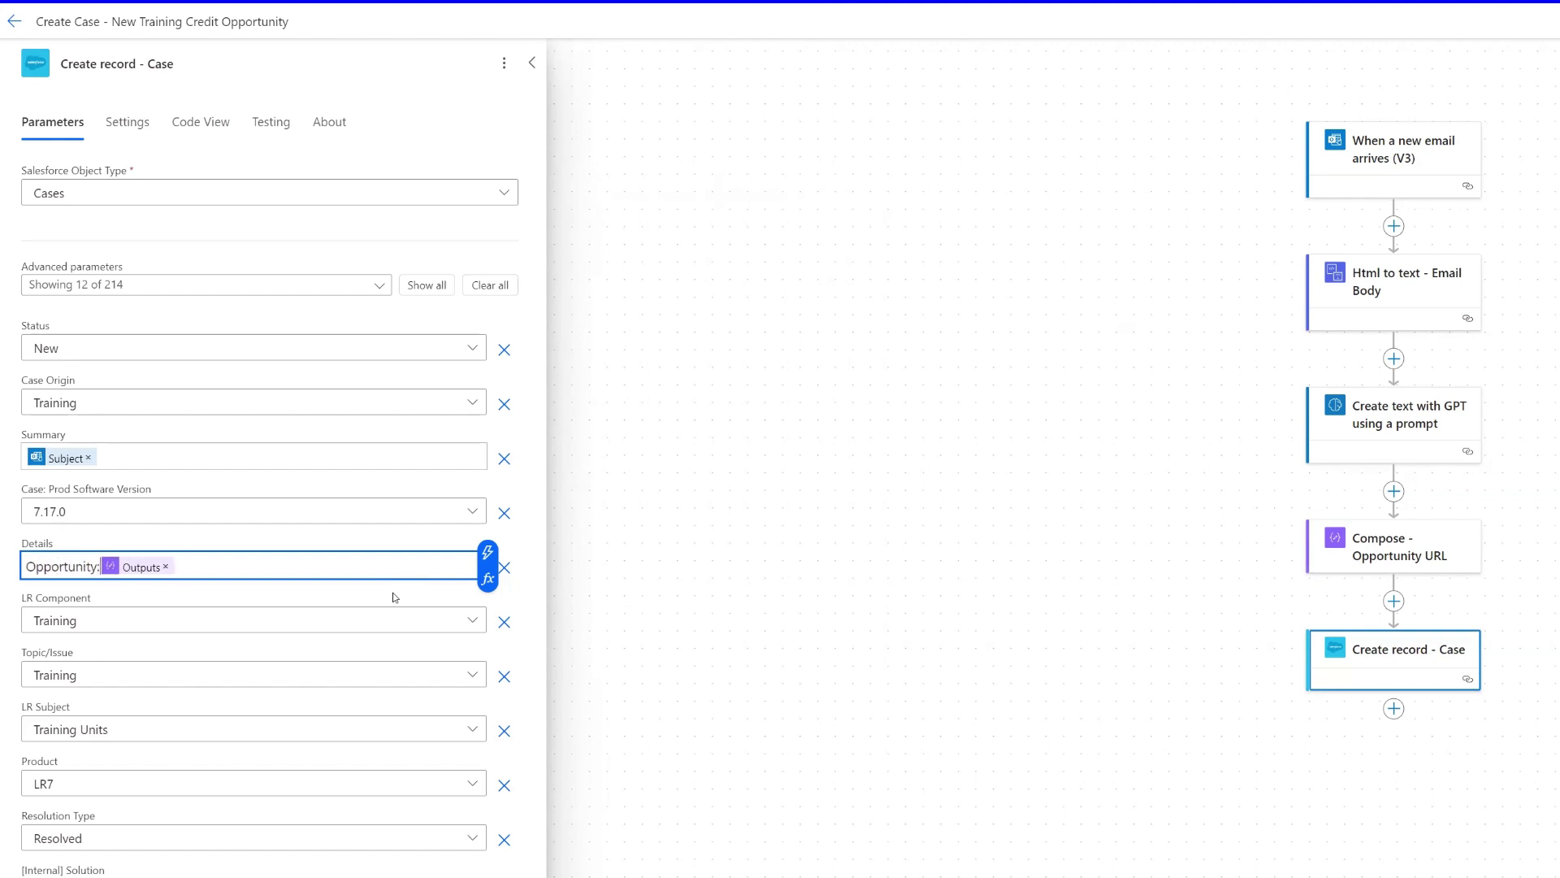